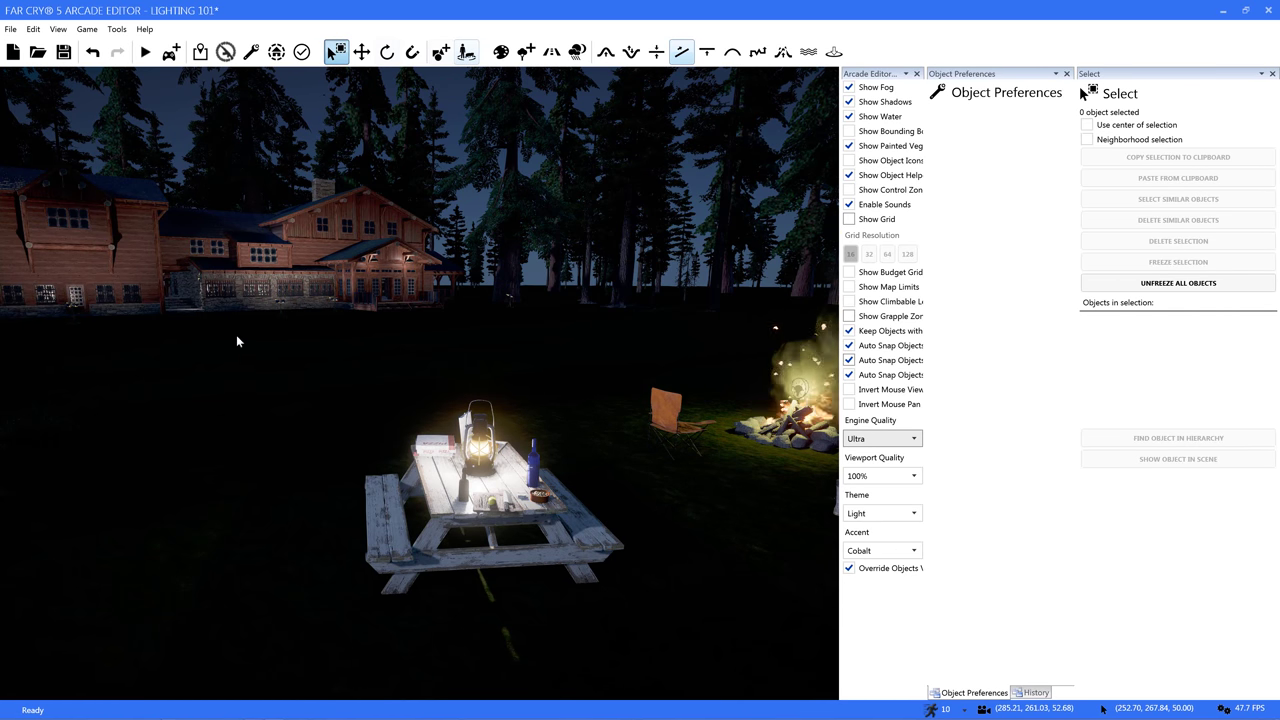
- Place an Omnilight from the Lights category of Lights and Effects beside the orange camp chair and raise it above the ground
right_click_drag(239, 341, 815, 360)
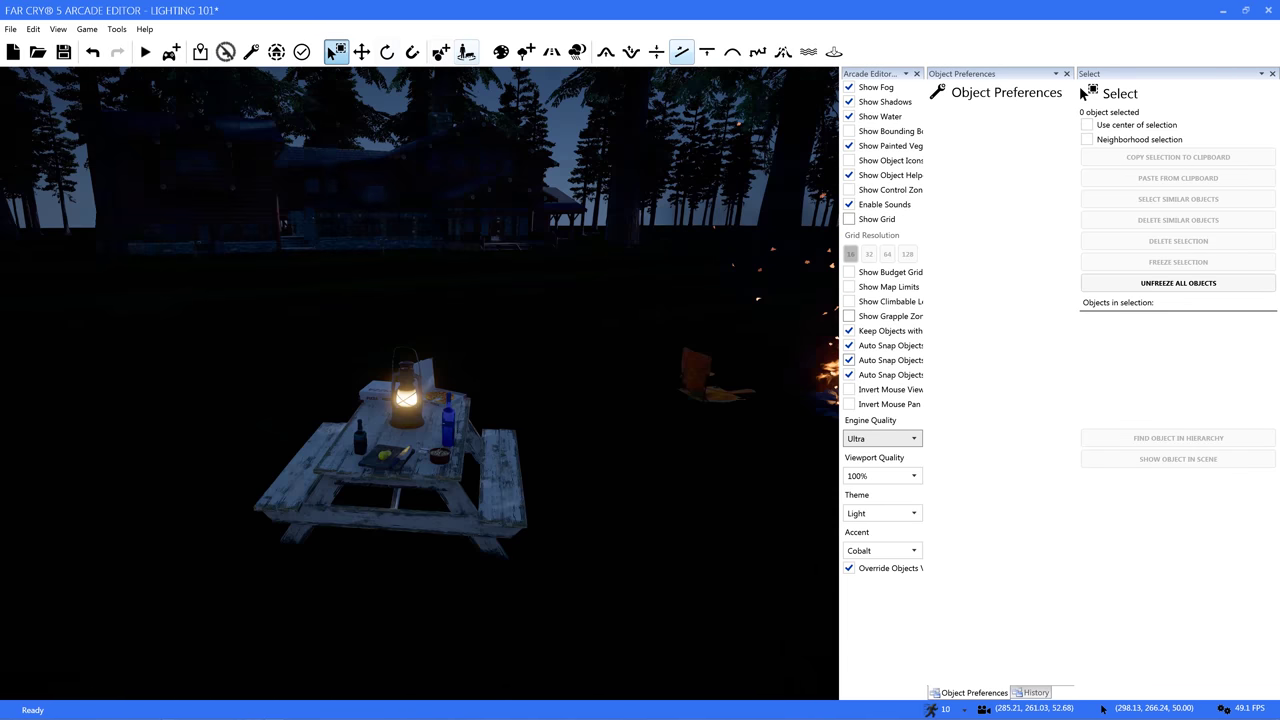
right_click_drag(420, 383, 529, 399)
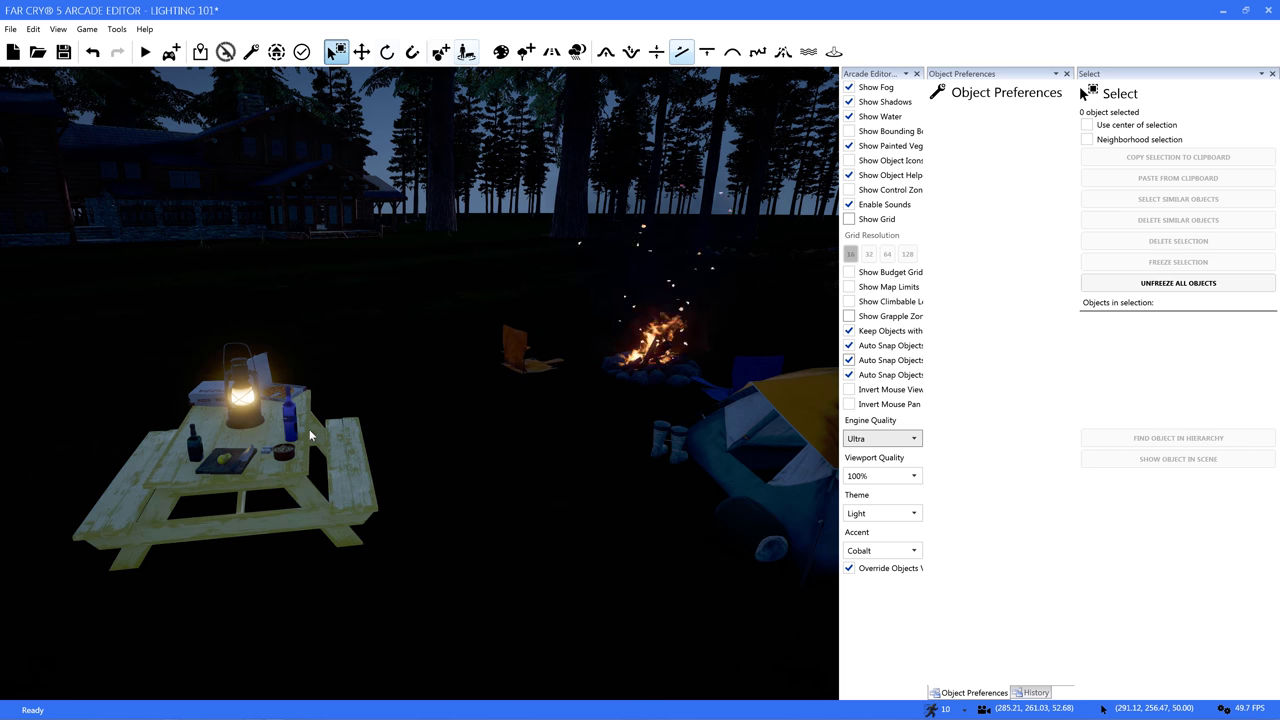
right_click_drag(192, 320, 821, 322)
right_click_drag(295, 314, 189, 321)
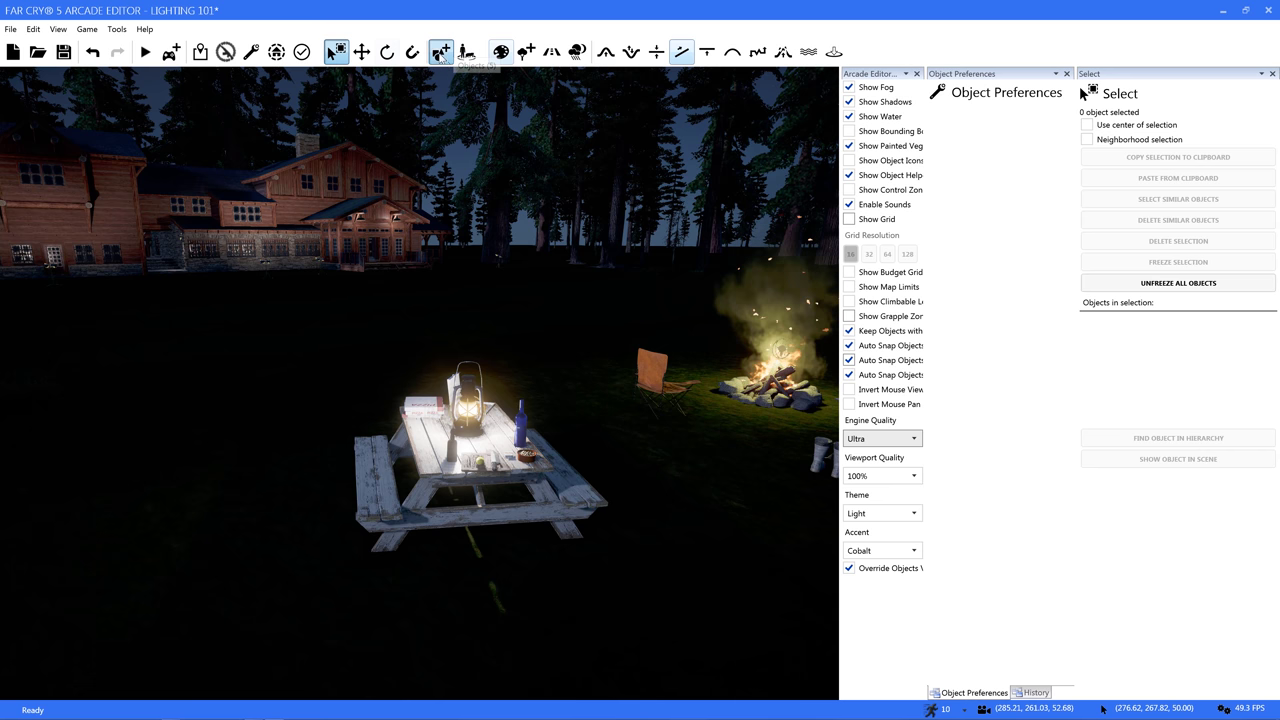
left_click(441, 53)
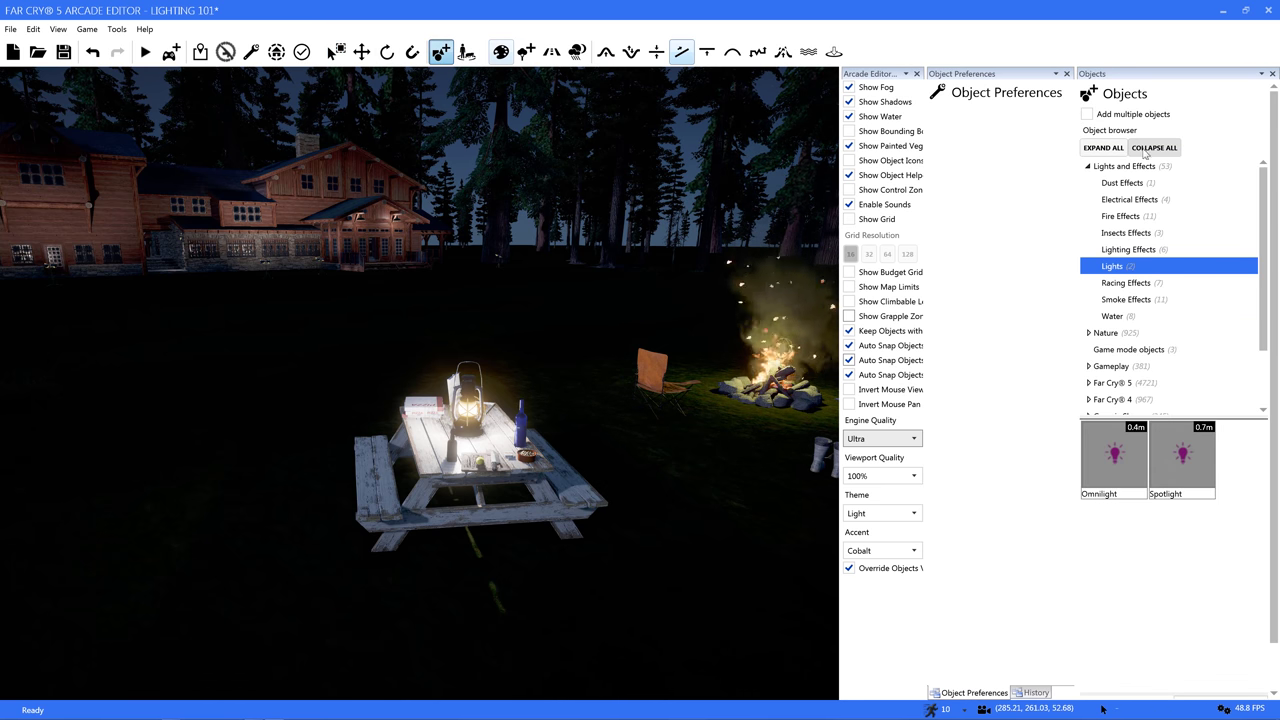
left_click(1146, 150)
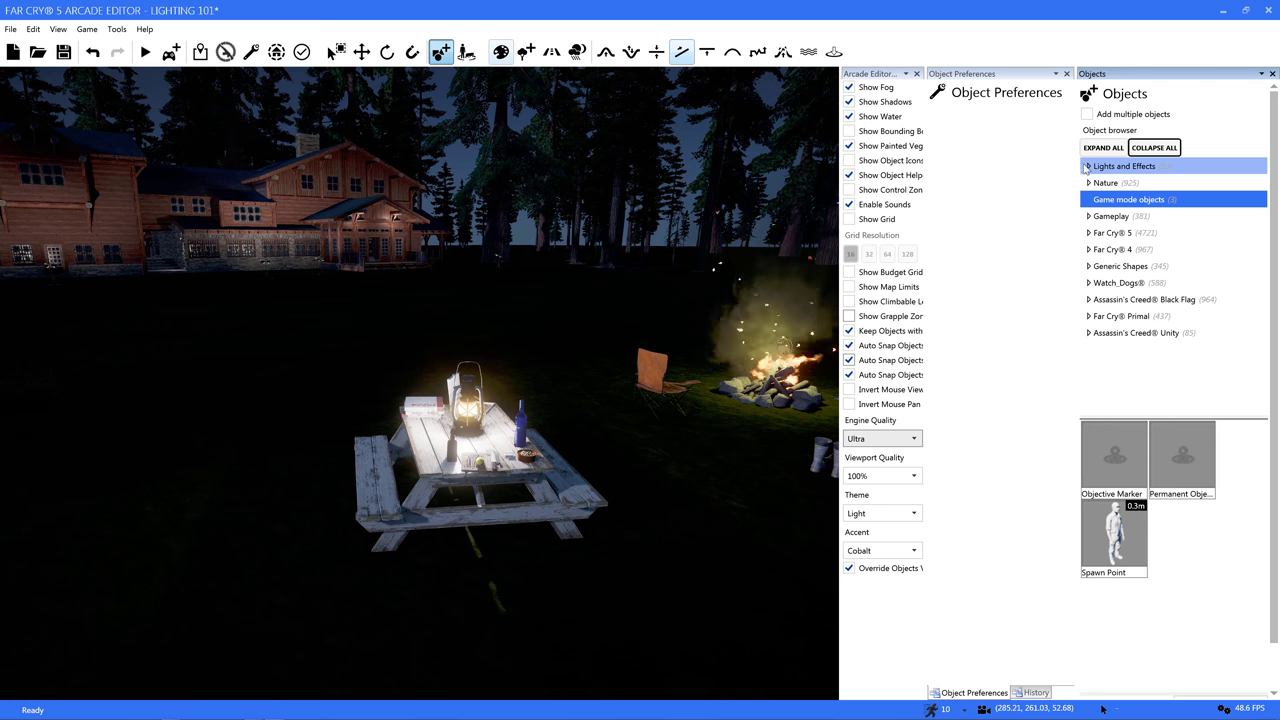
left_click(1090, 168)
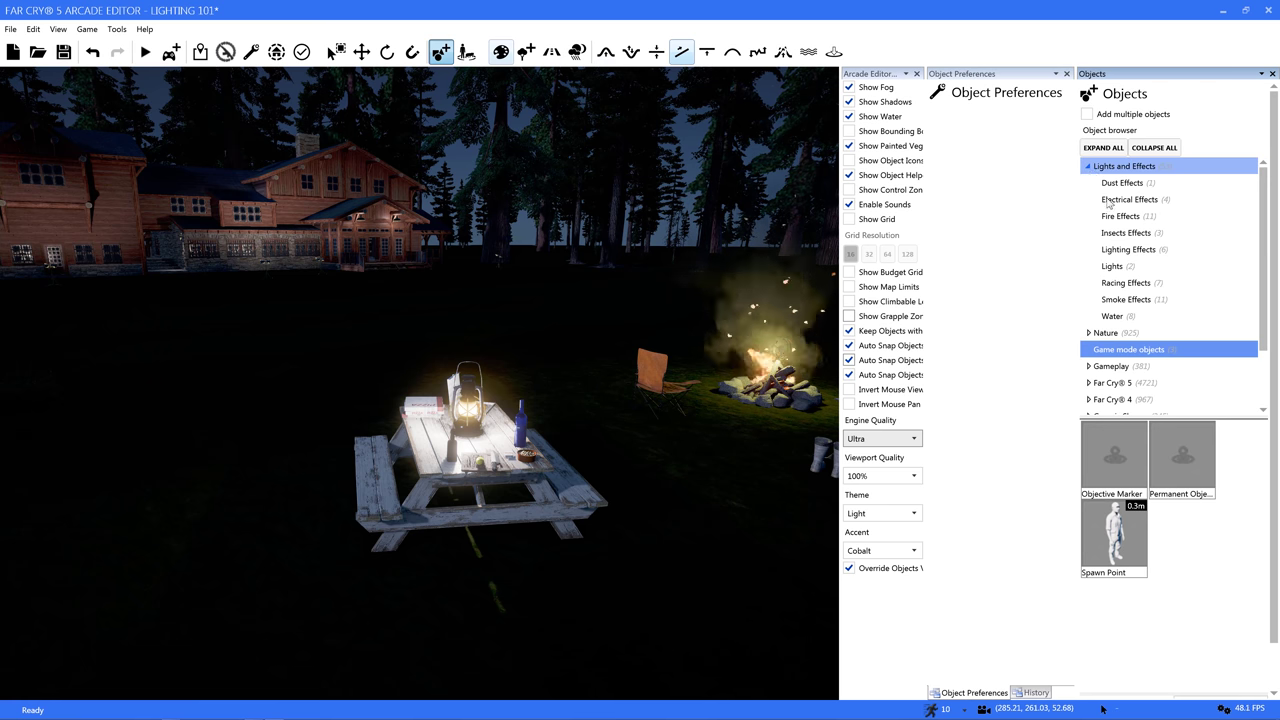
left_click(1112, 267)
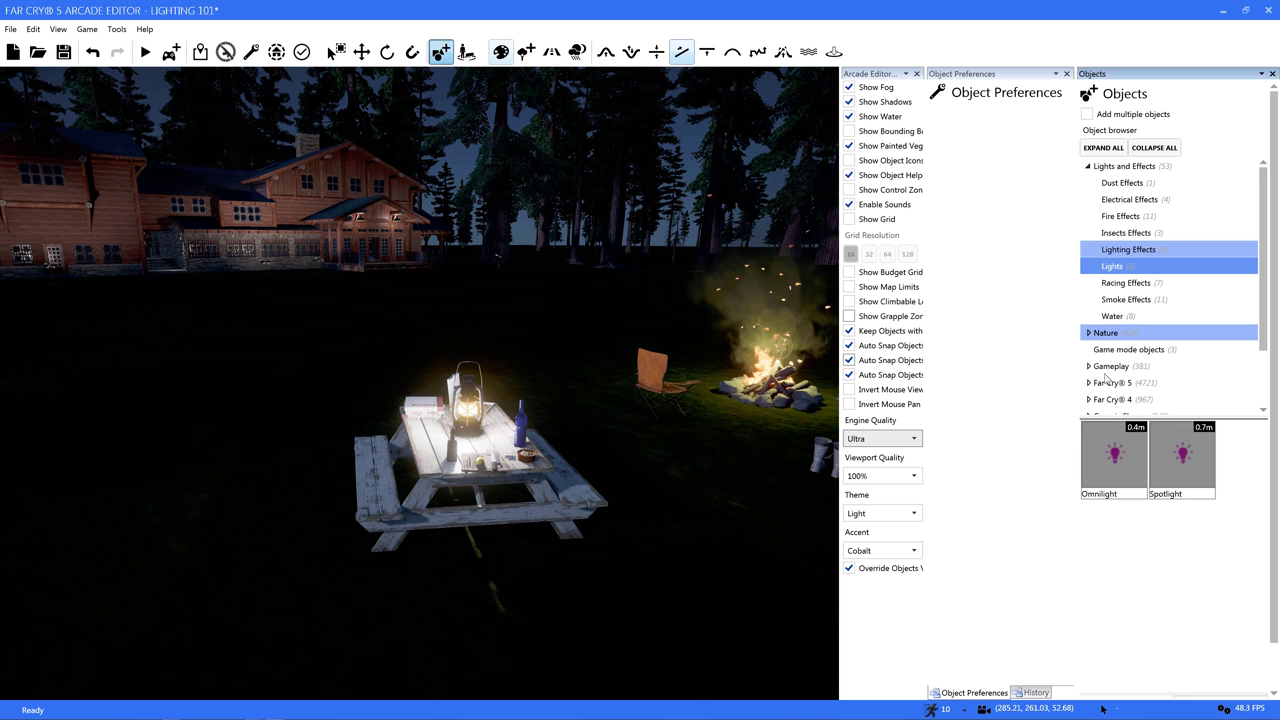
left_click(1118, 460)
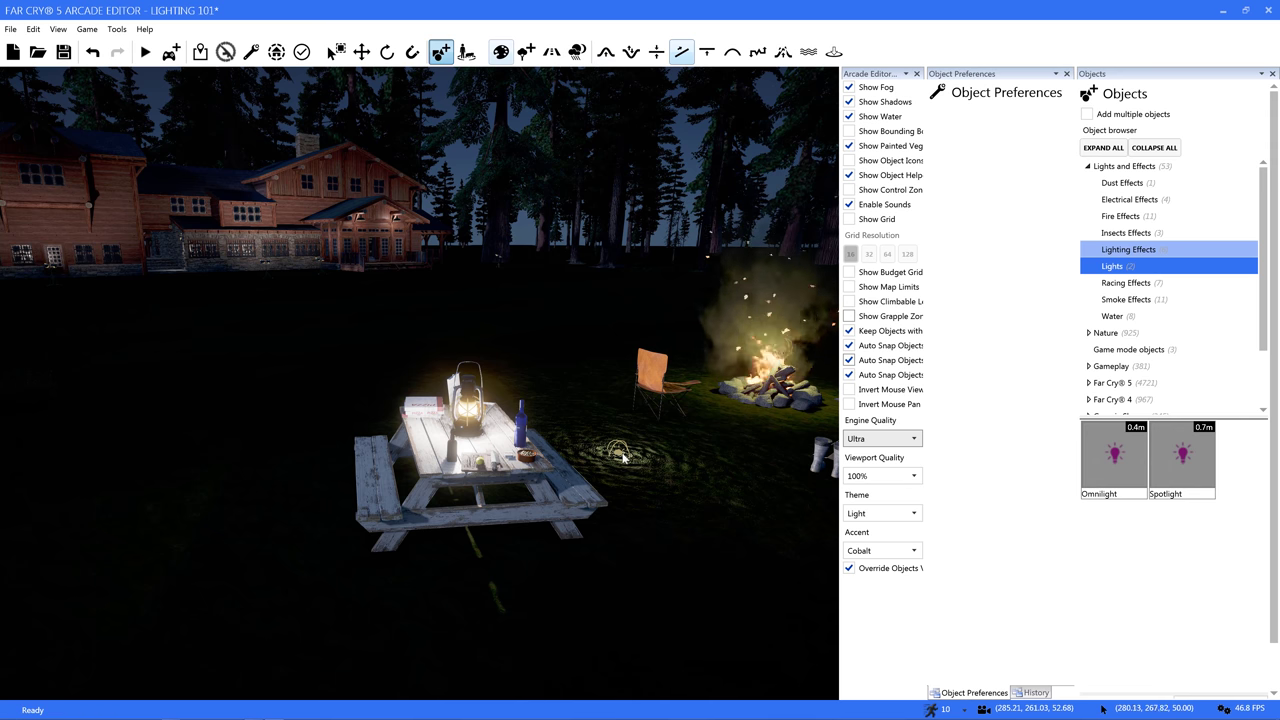
left_click_drag(622, 457, 620, 329)
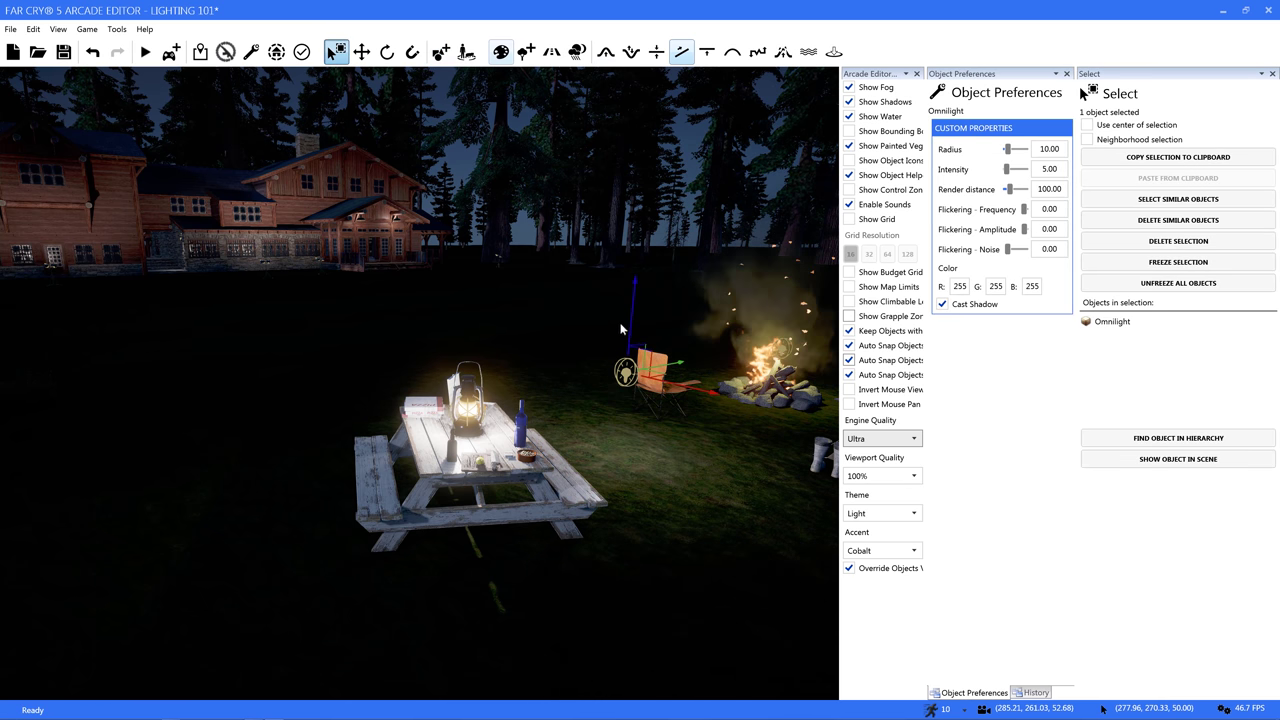
- Try a radius of 75 on the omnilight, set its intensity to 58.60, and reduce the radius to 4
mouse_move(629, 362)
right_mouse_down()
mouse_move(735, 255)
mouse_move(740, 385)
mouse_move(728, 370)
mouse_move(628, 364)
right_mouse_up()
key("w")
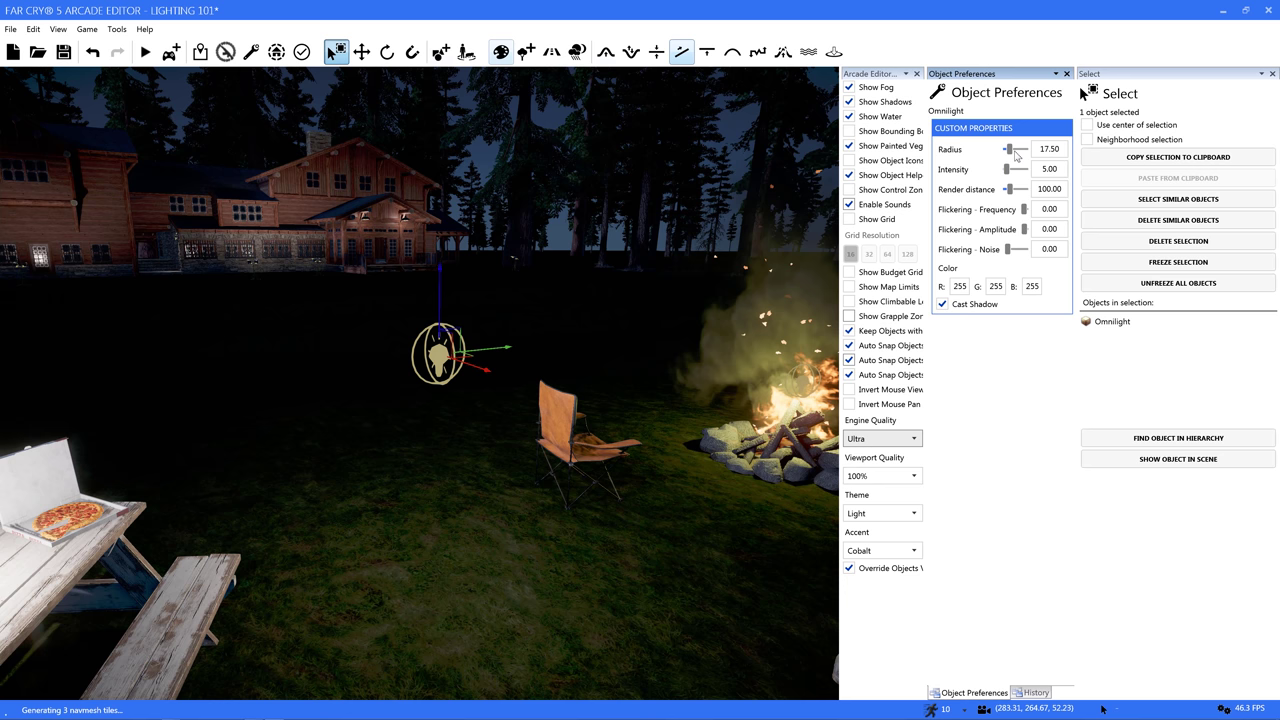
left_click_drag(1016, 153, 1020, 159)
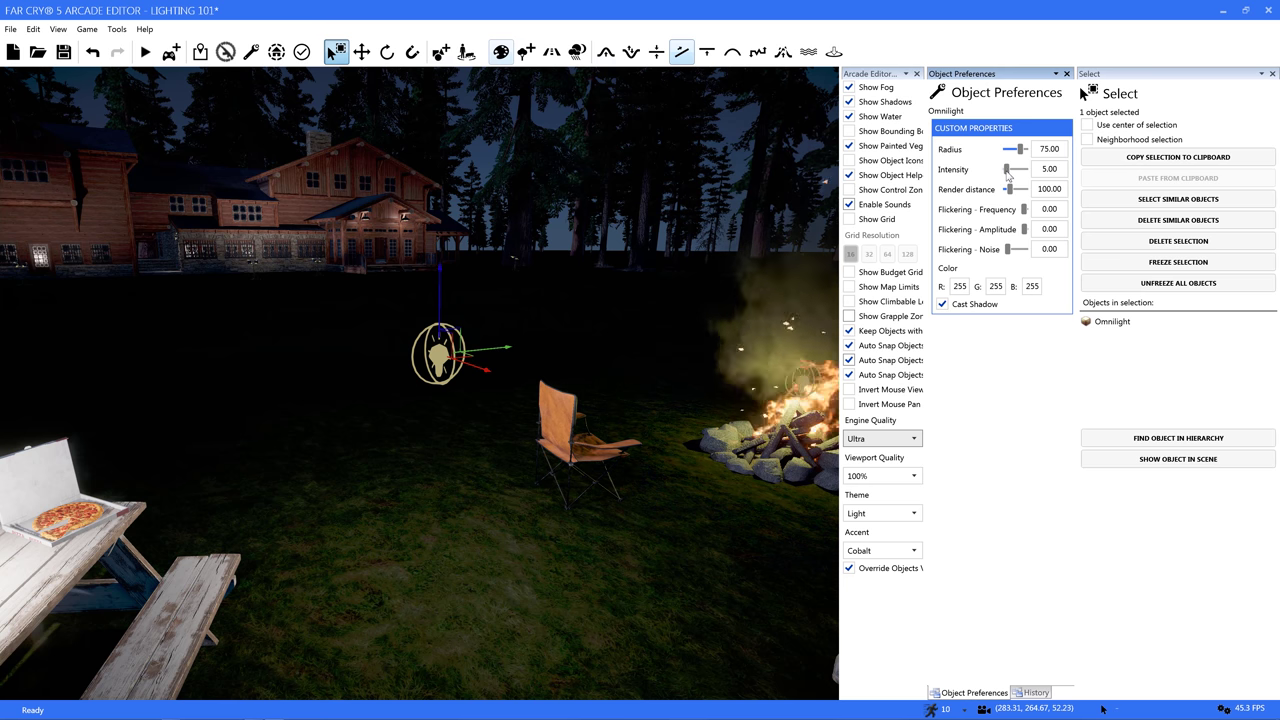
left_click_drag(1007, 169, 1012, 170)
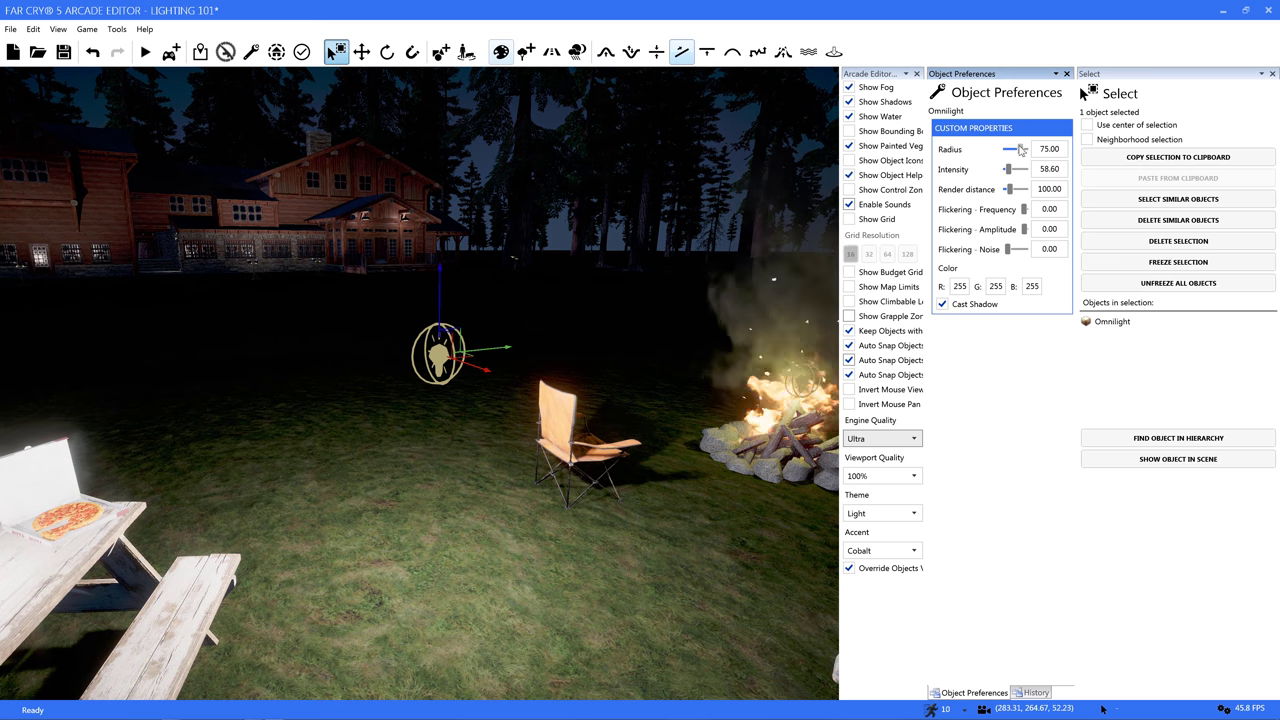
left_click_drag(1007, 150, 1008, 154)
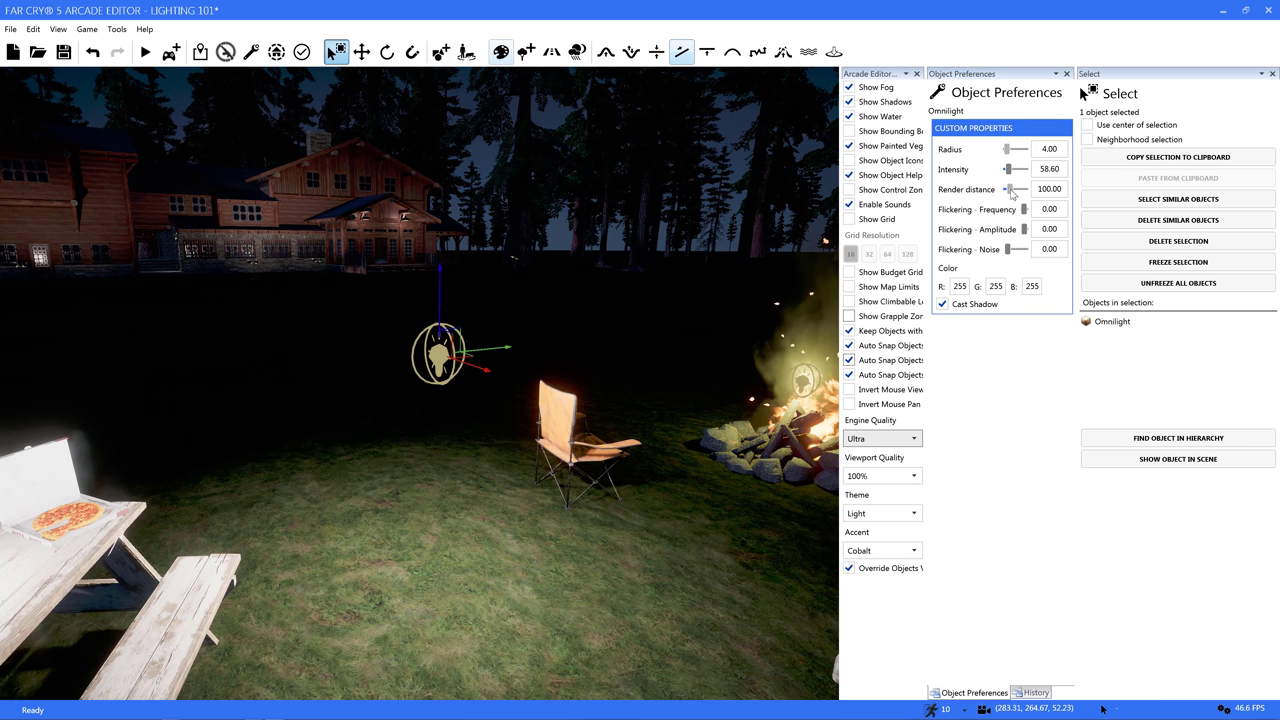
- Try render distances of 500 and 1 on the omnilight, and set the render distance to 82
left_click_drag(1010, 190, 1030, 198)
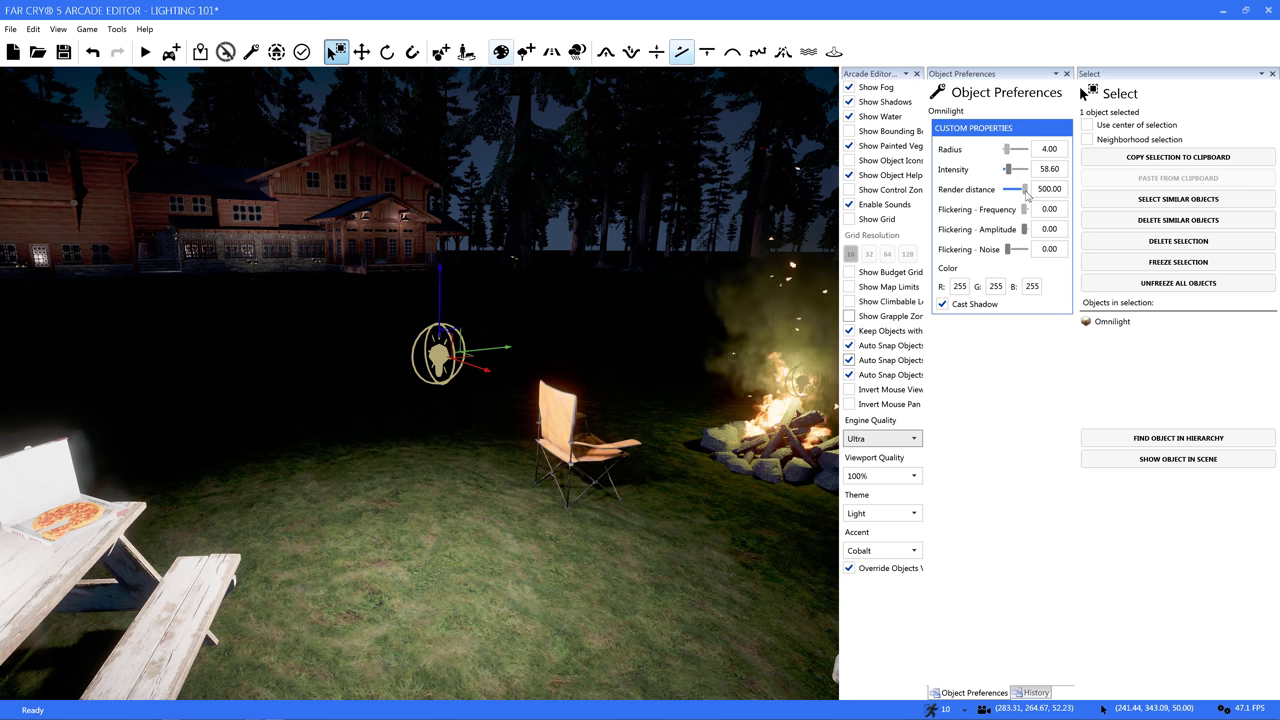
left_click_drag(1026, 194, 1007, 198)
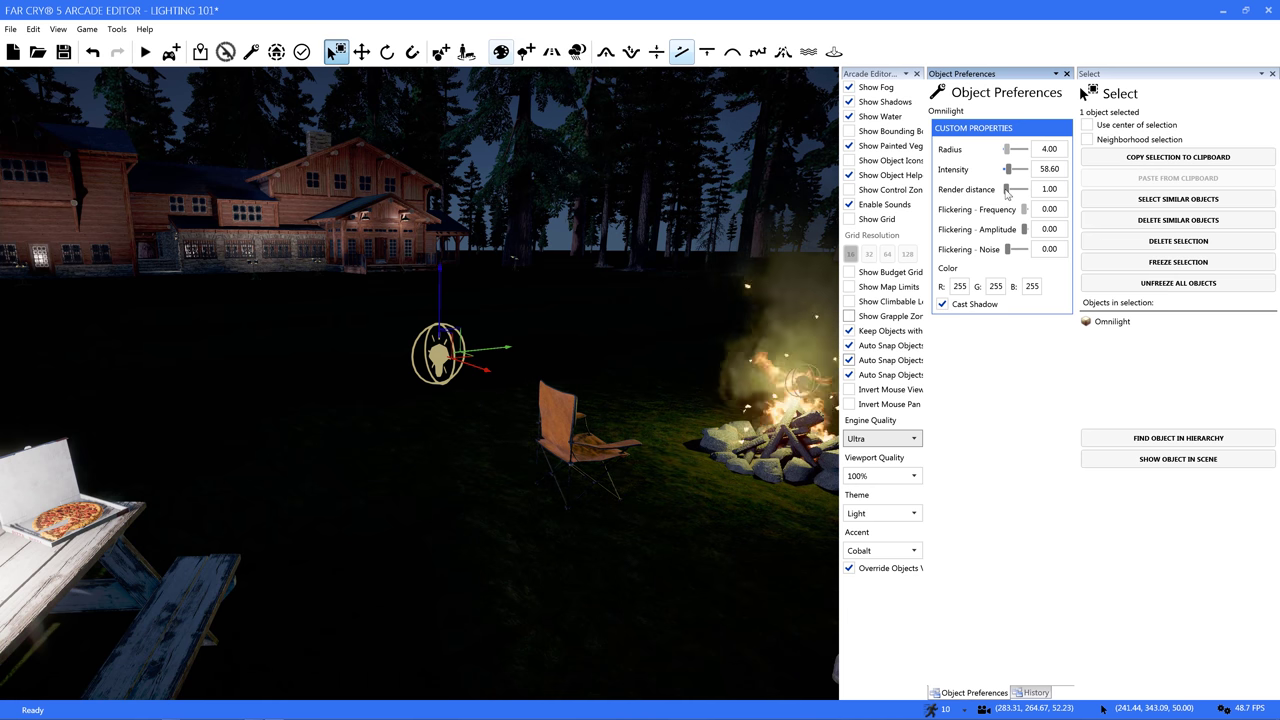
left_click_drag(1007, 194, 1010, 196)
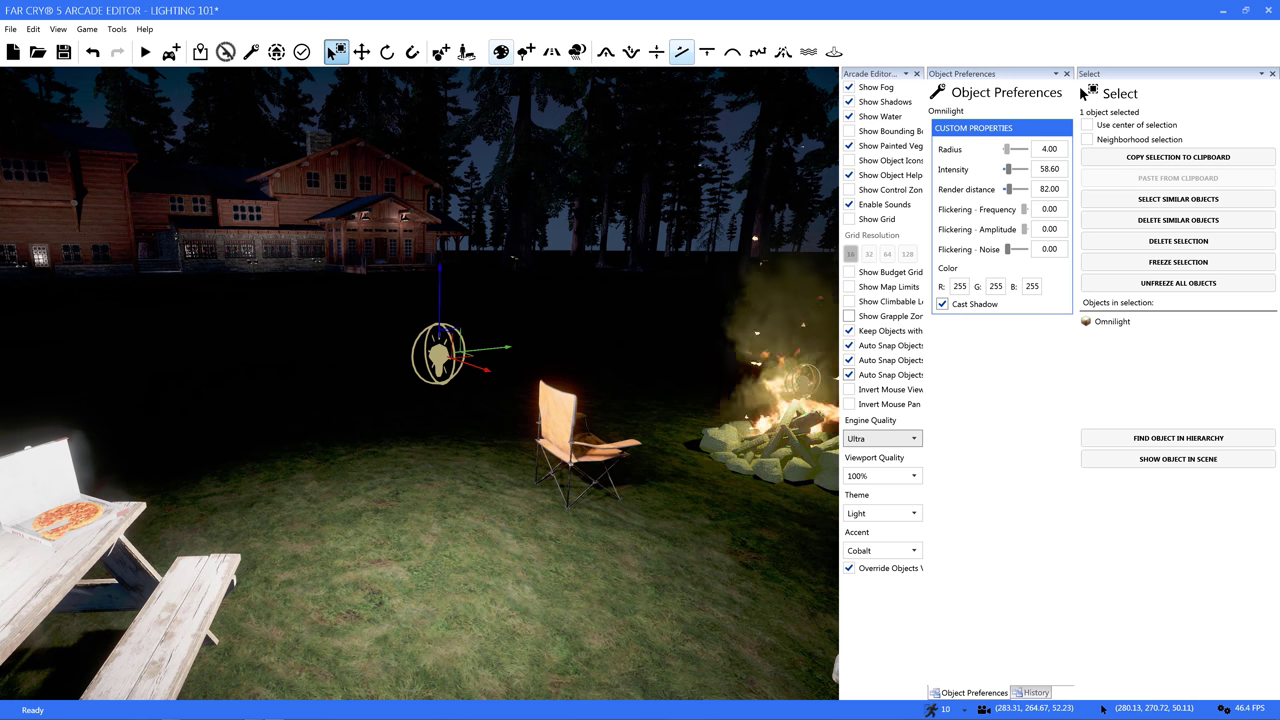
- Turn the omnilight's Cast Shadow option off and back on to compare the shadows around the campsite
right_click_drag(685, 381, 815, 445)
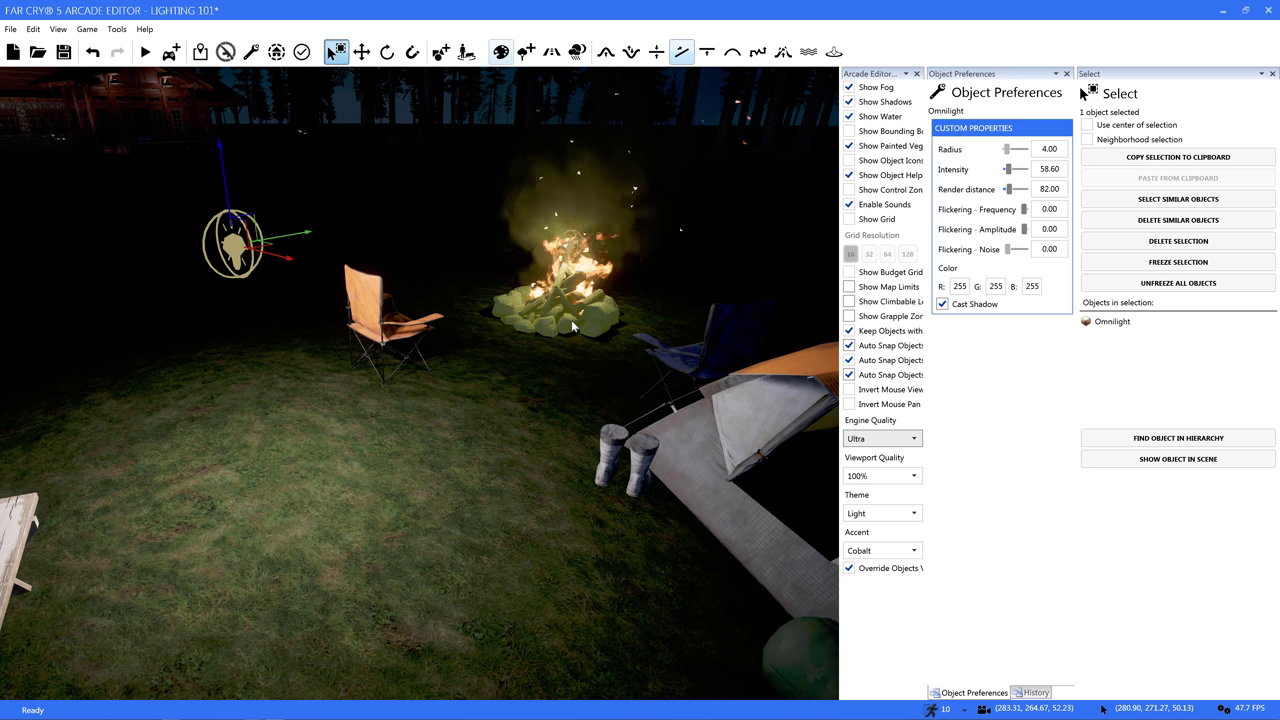
key("s")
right_click_drag(574, 282, 770, 265)
key("a")
key("w")
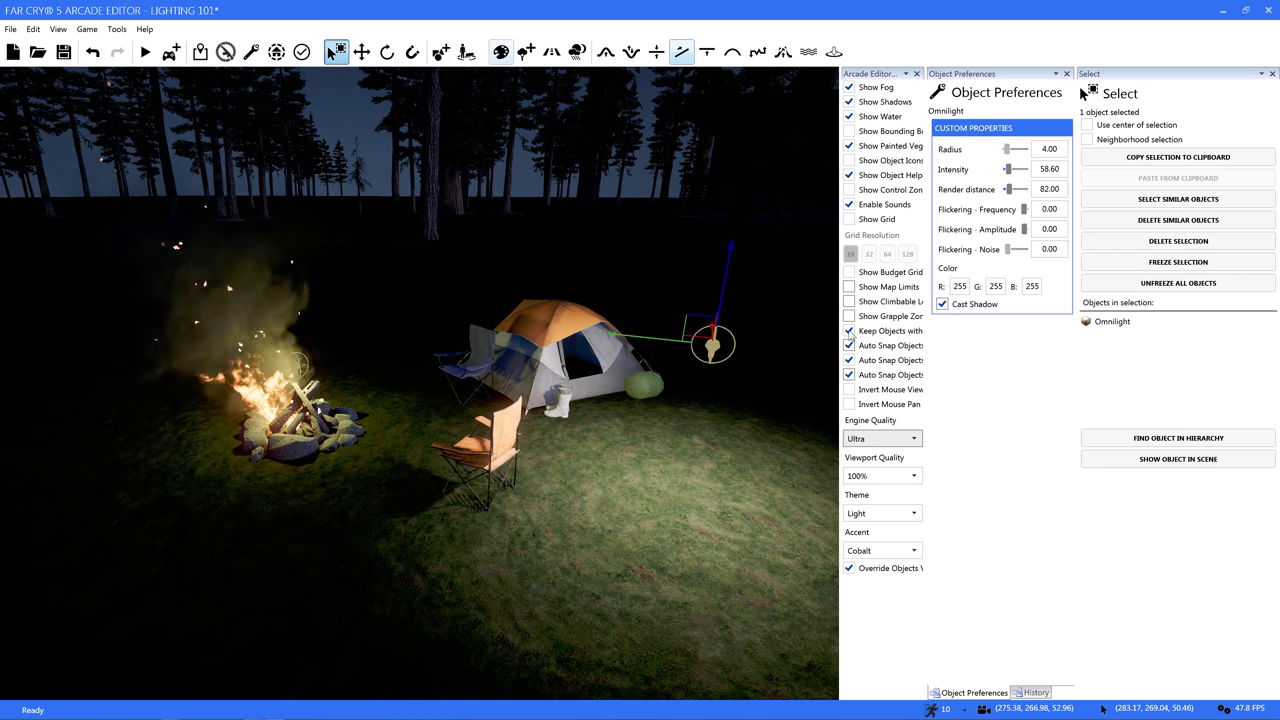
left_click(943, 304)
left_click(943, 304)
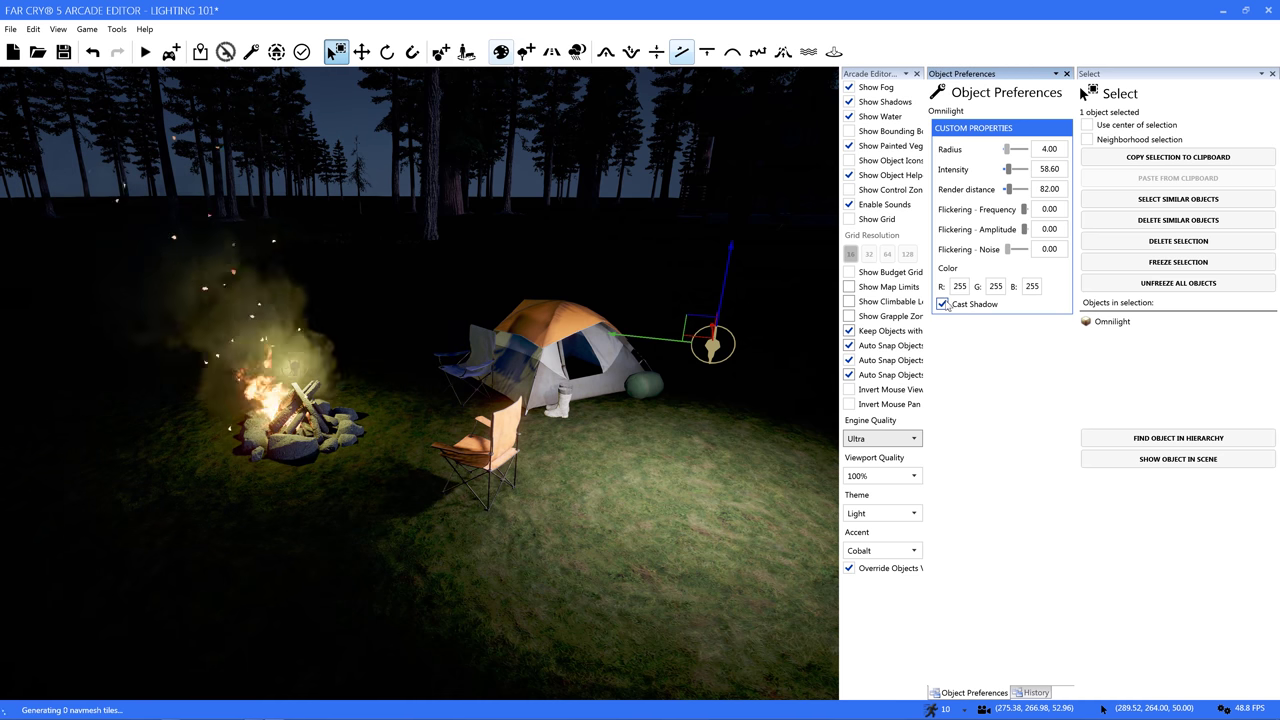
- Delete the omnilight and place a Spotlight between the tent and the picnic table, raised above the ground
right_click_drag(519, 490, 720, 483)
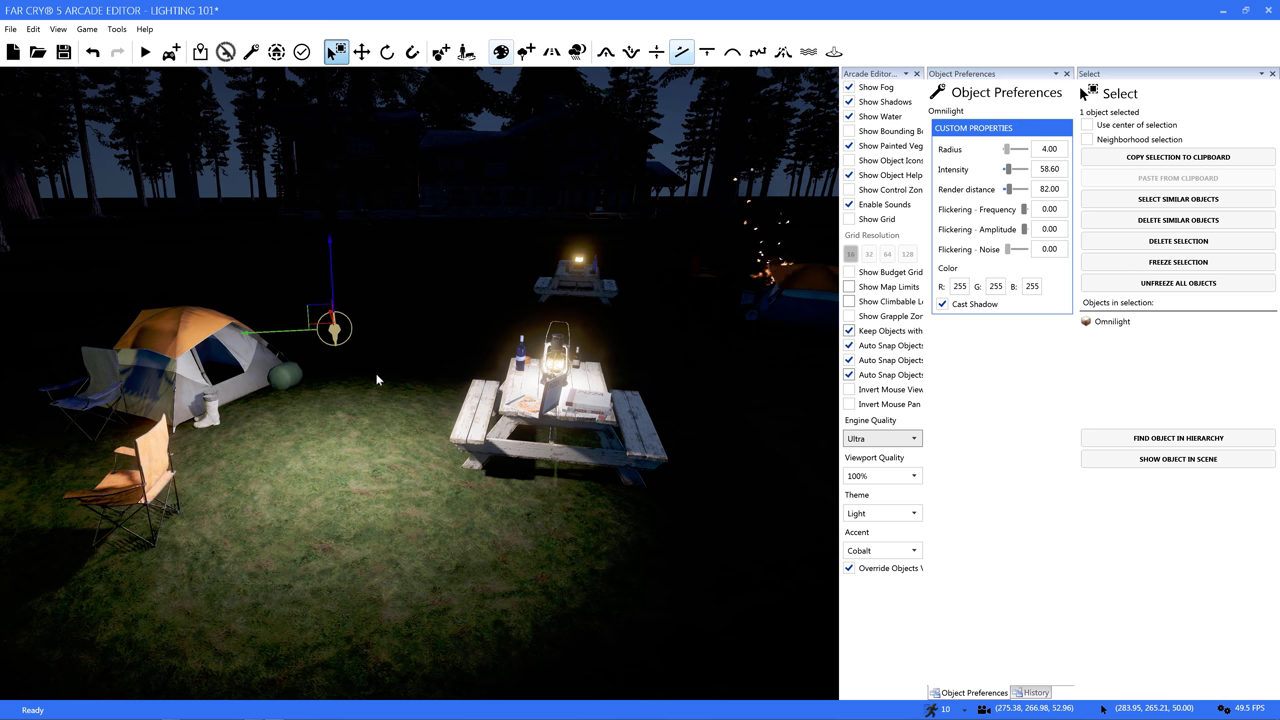
key("Delete")
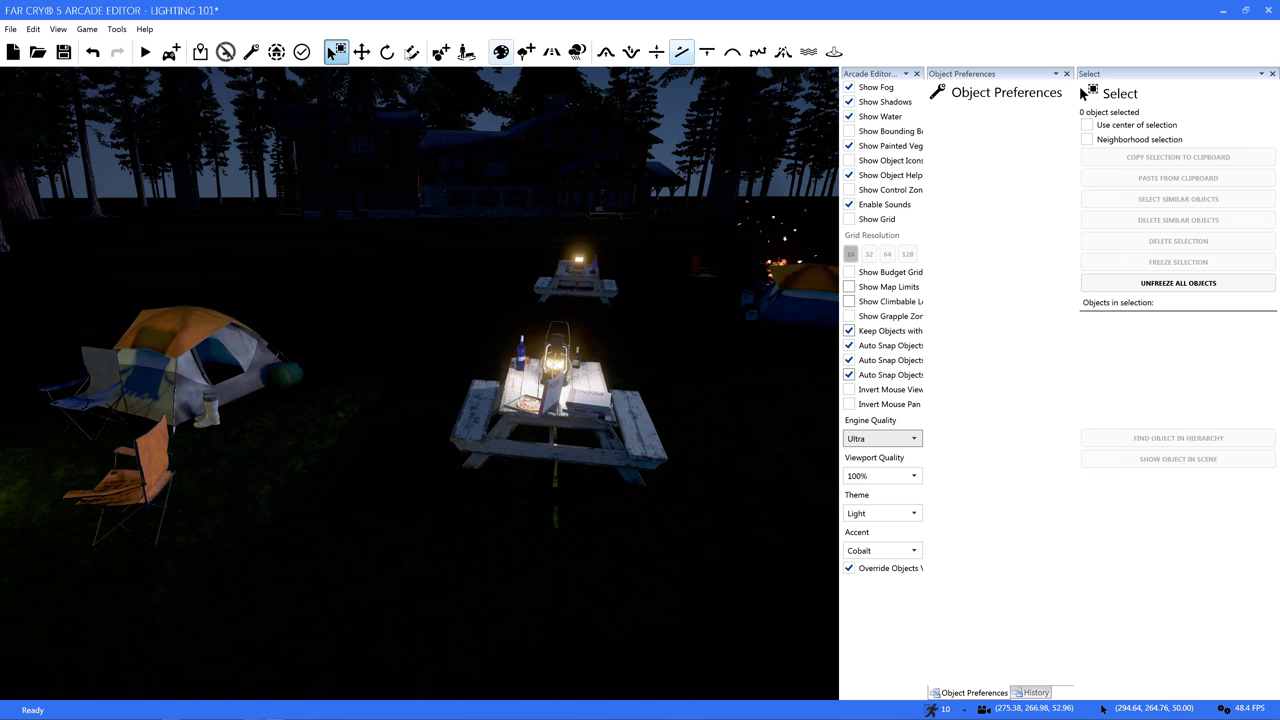
left_click(441, 52)
left_click(1196, 478)
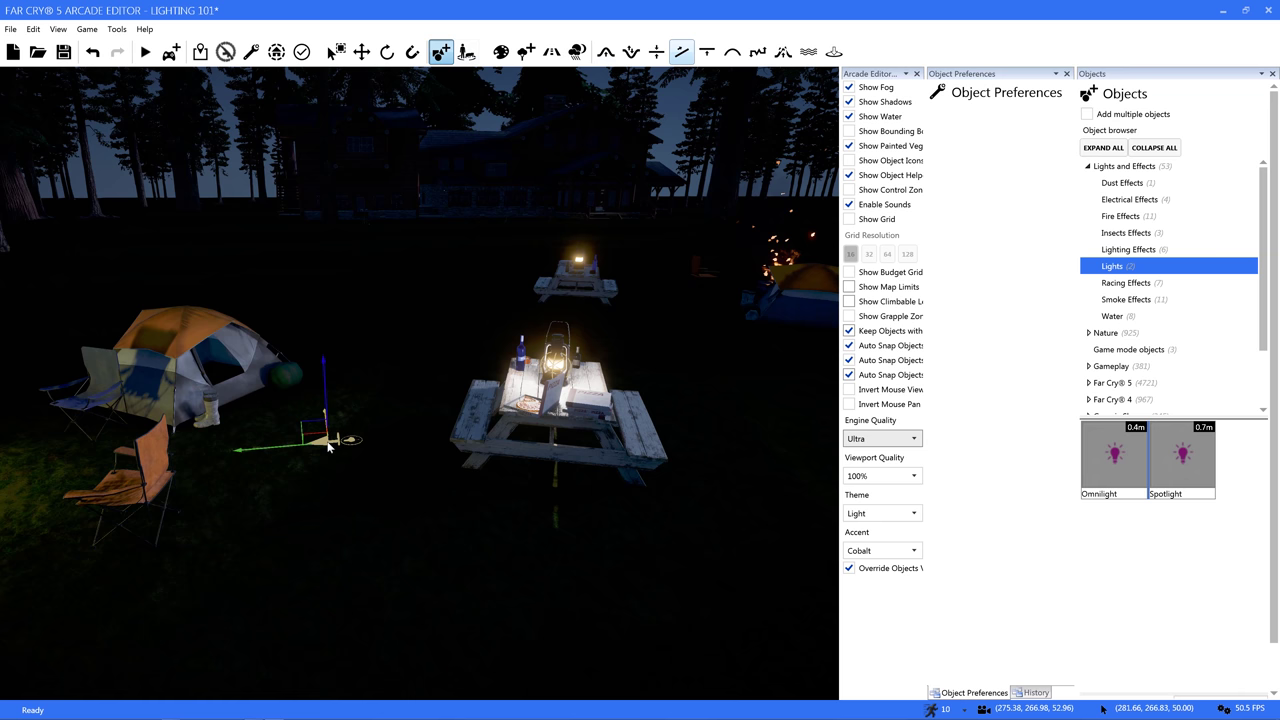
left_click(340, 440)
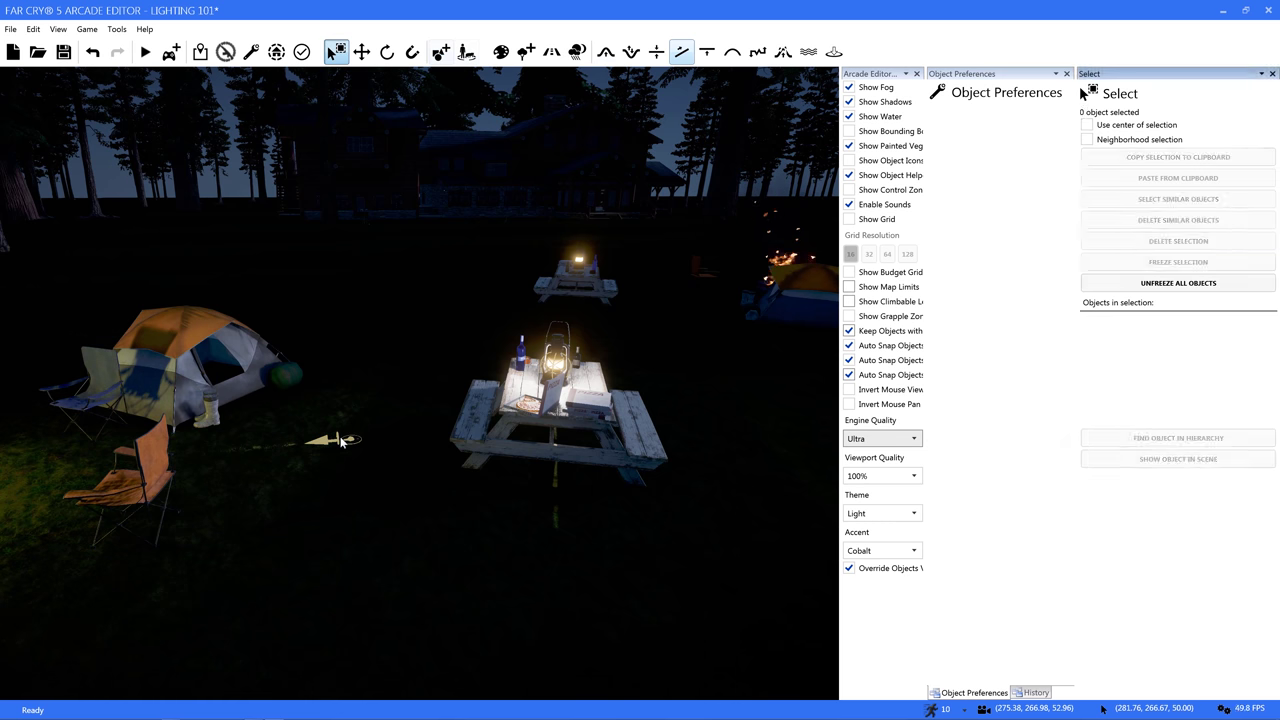
left_click_drag(328, 279, 345, 231)
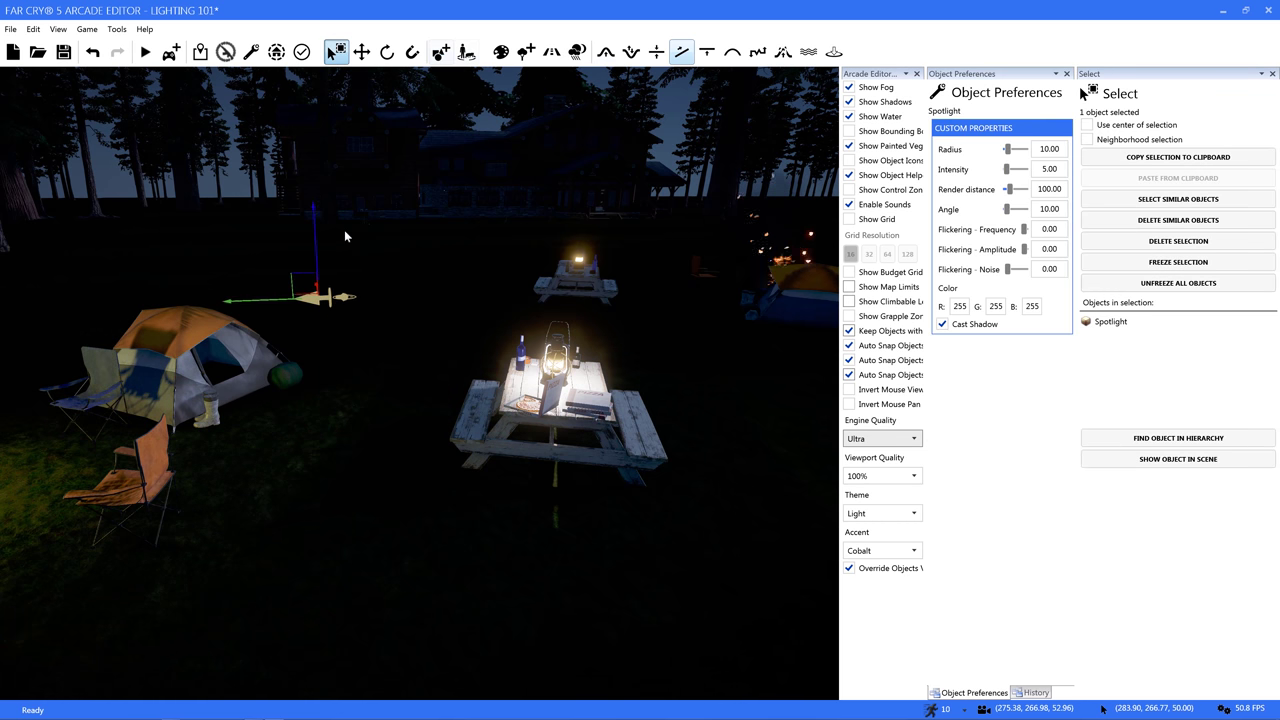
- Rotate the spotlight to point straight down and raise it high above the campsite
key("e")
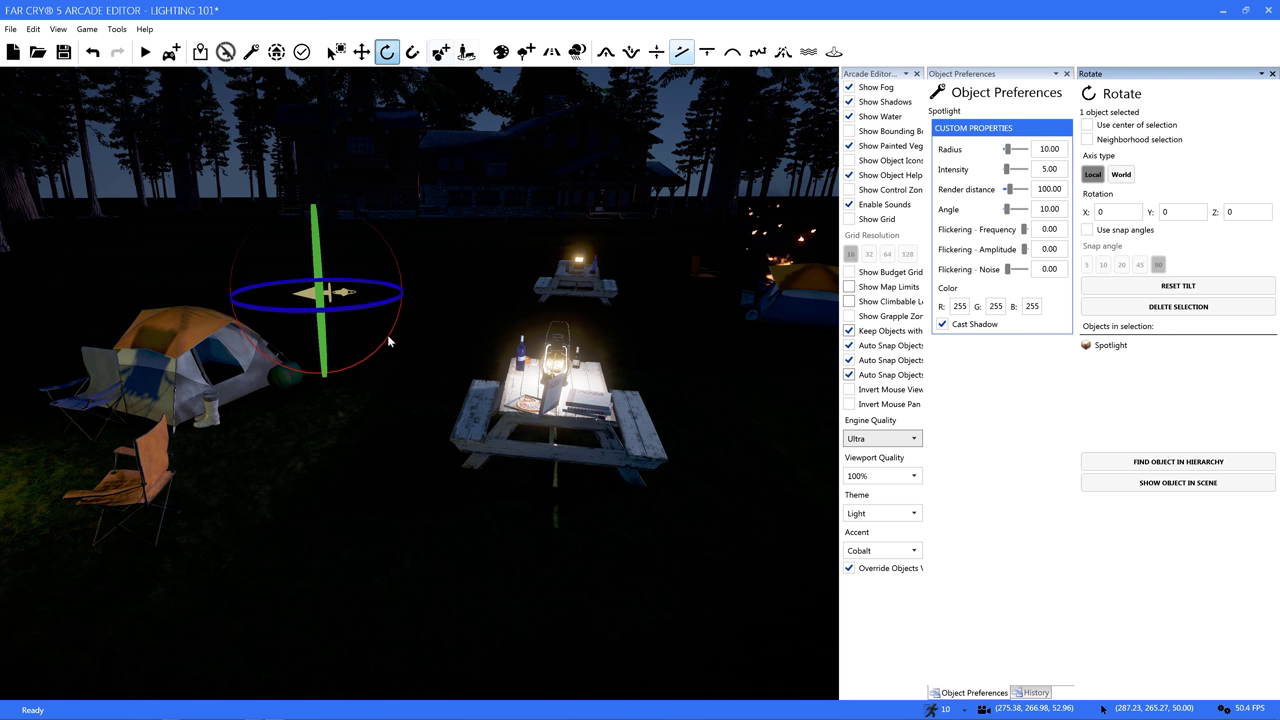
left_click_drag(388, 337, 357, 213)
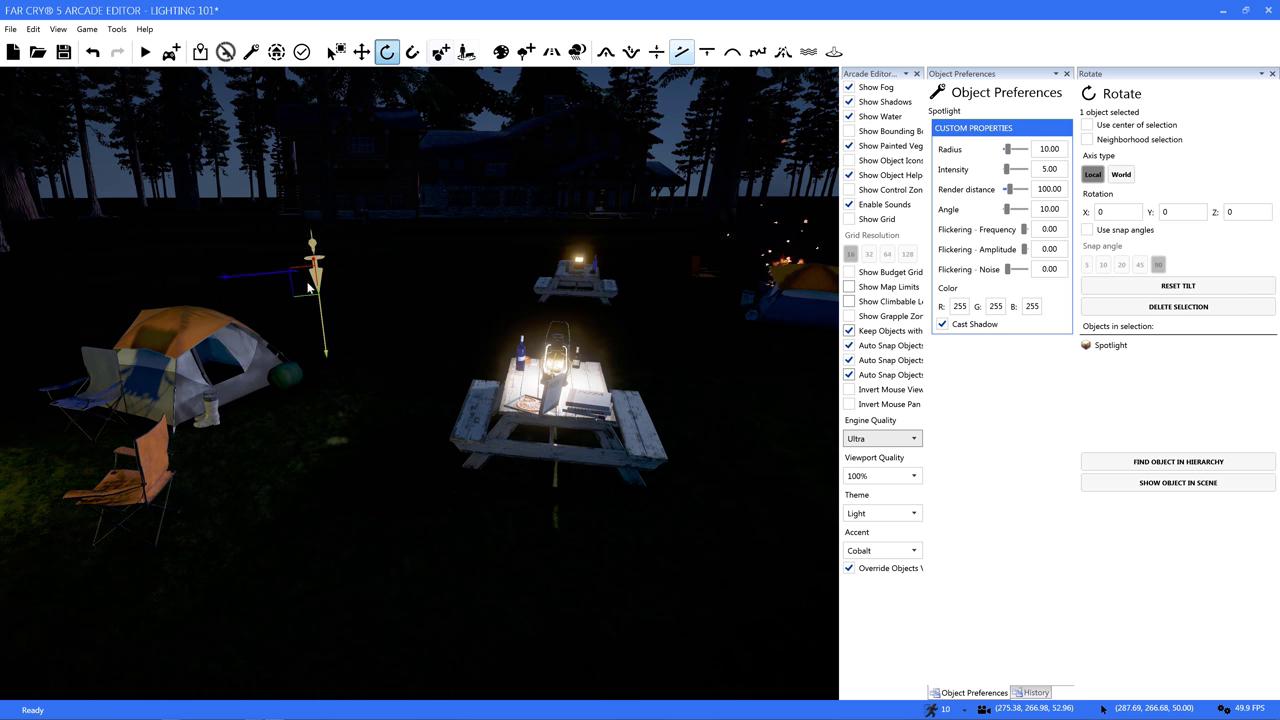
left_click_drag(301, 217, 313, 179)
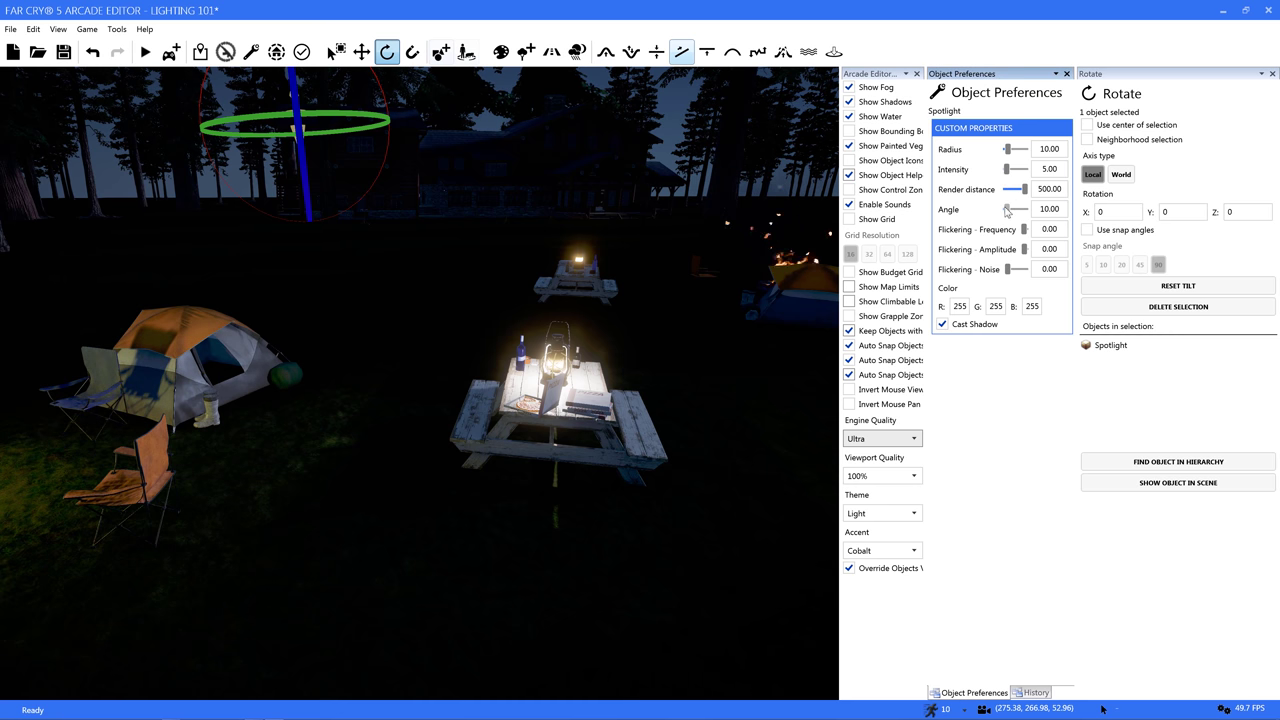
- Set the spotlight's render distance to 500, angle to 117, intensity to 392.70 and radius to 6
left_click_drag(1007, 209, 1021, 215)
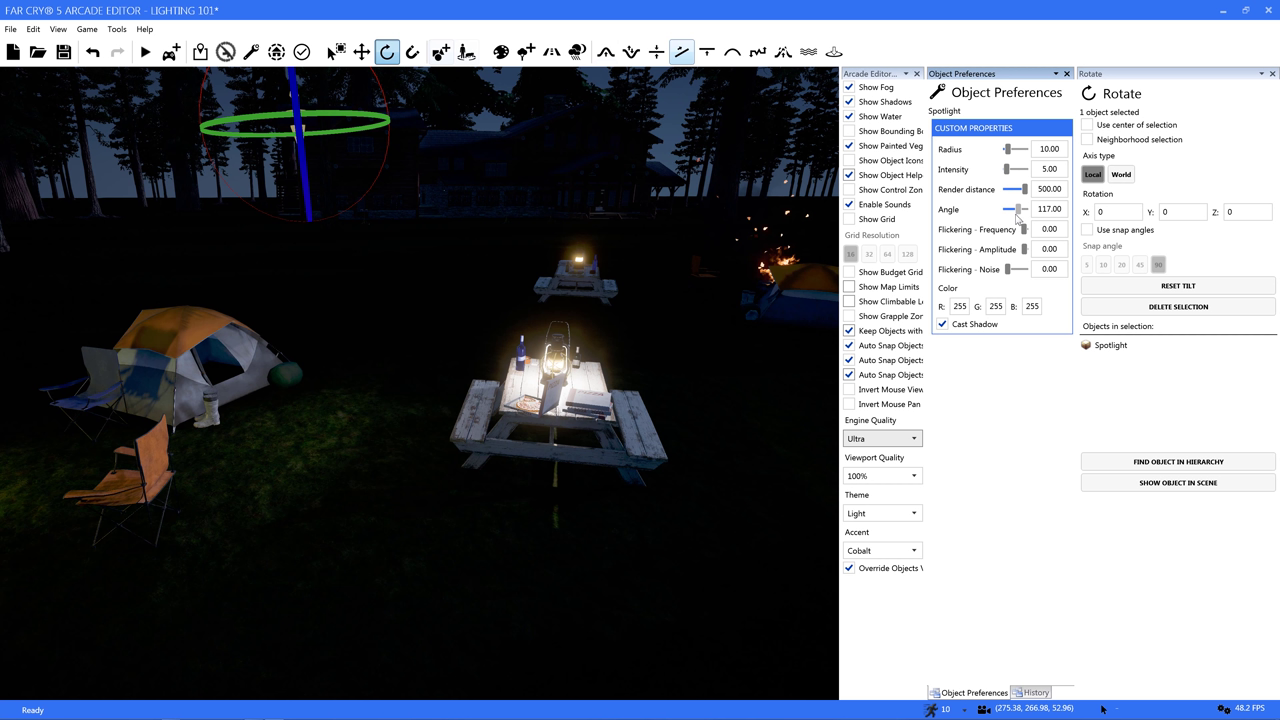
mouse_move(1007, 175)
left_mouse_down()
mouse_move(1036, 190)
mouse_move(1008, 190)
mouse_move(1023, 189)
left_mouse_up()
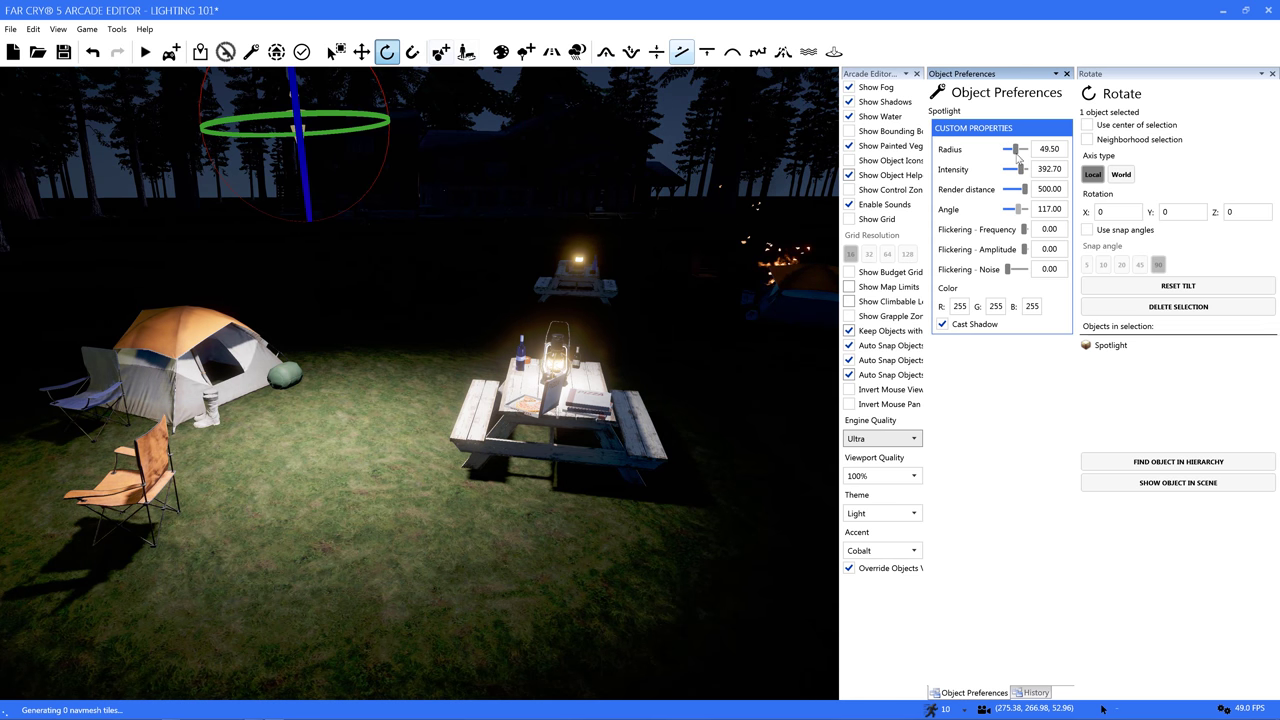
left_click_drag(1017, 156, 1008, 164)
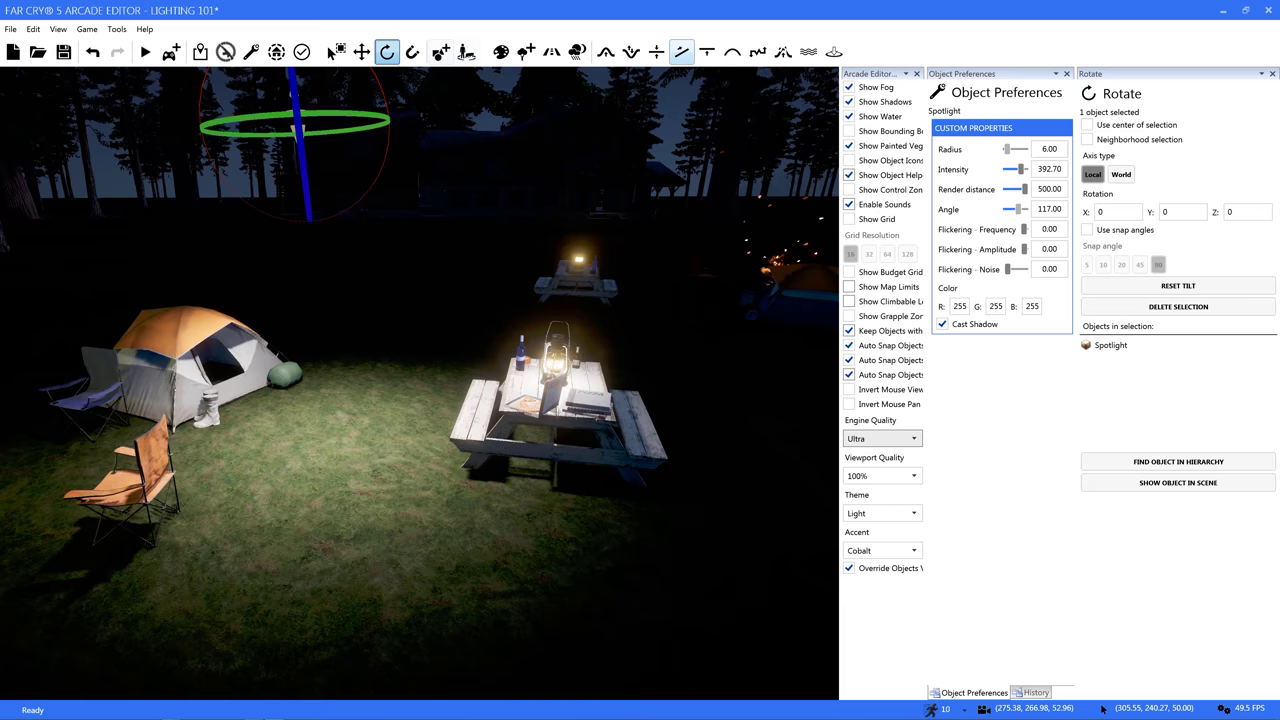
- Check the spotlight's effect from farther back and delete the spotlight above the campsite
key("s")
right_click_drag(430, 385, 398, 335)
key("w")
key("s")
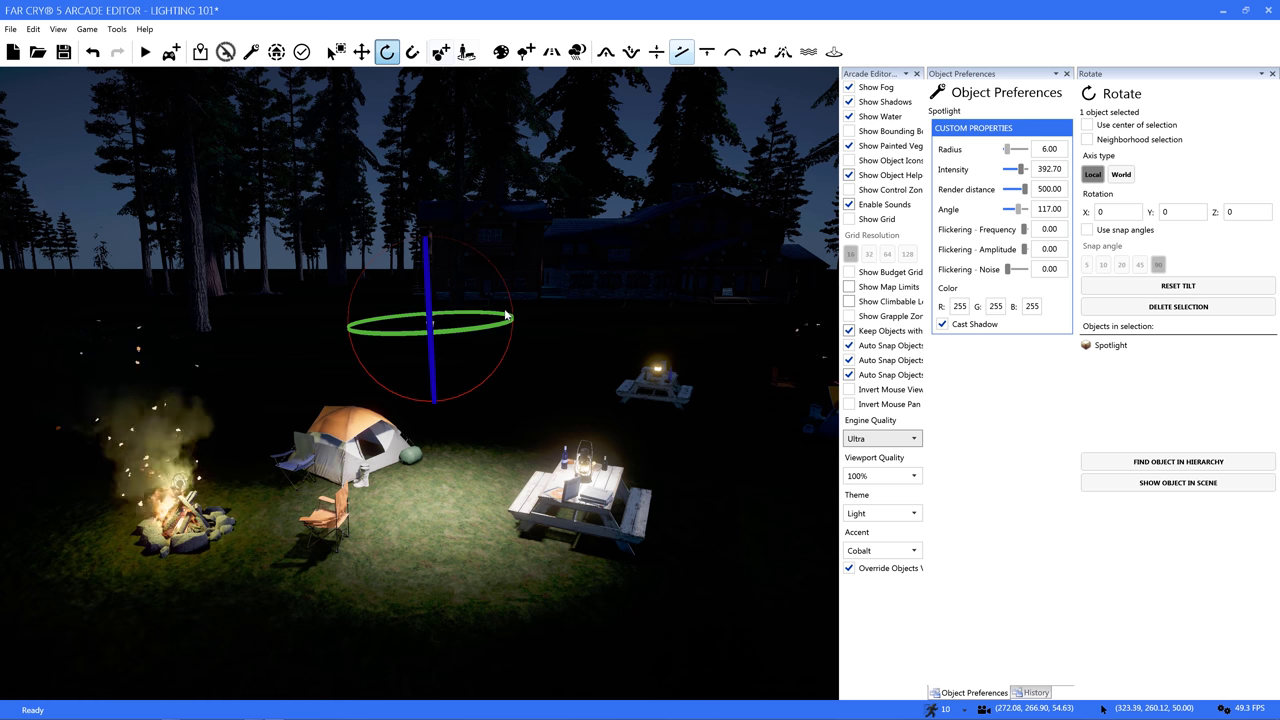
key("Delete")
- Examine the unlit lodge's front, the lamp stands before it, and the whole site from a distance
right_click_drag(444, 320, 470, 303)
key("w")
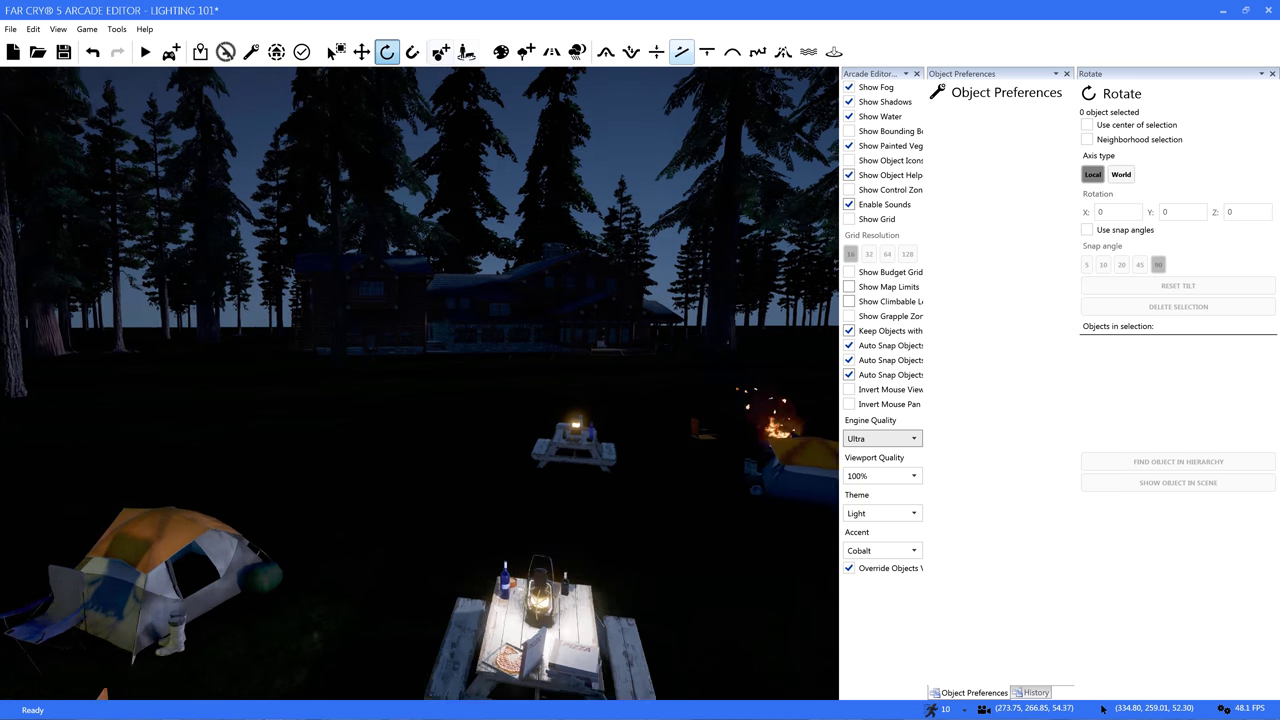
key("w")
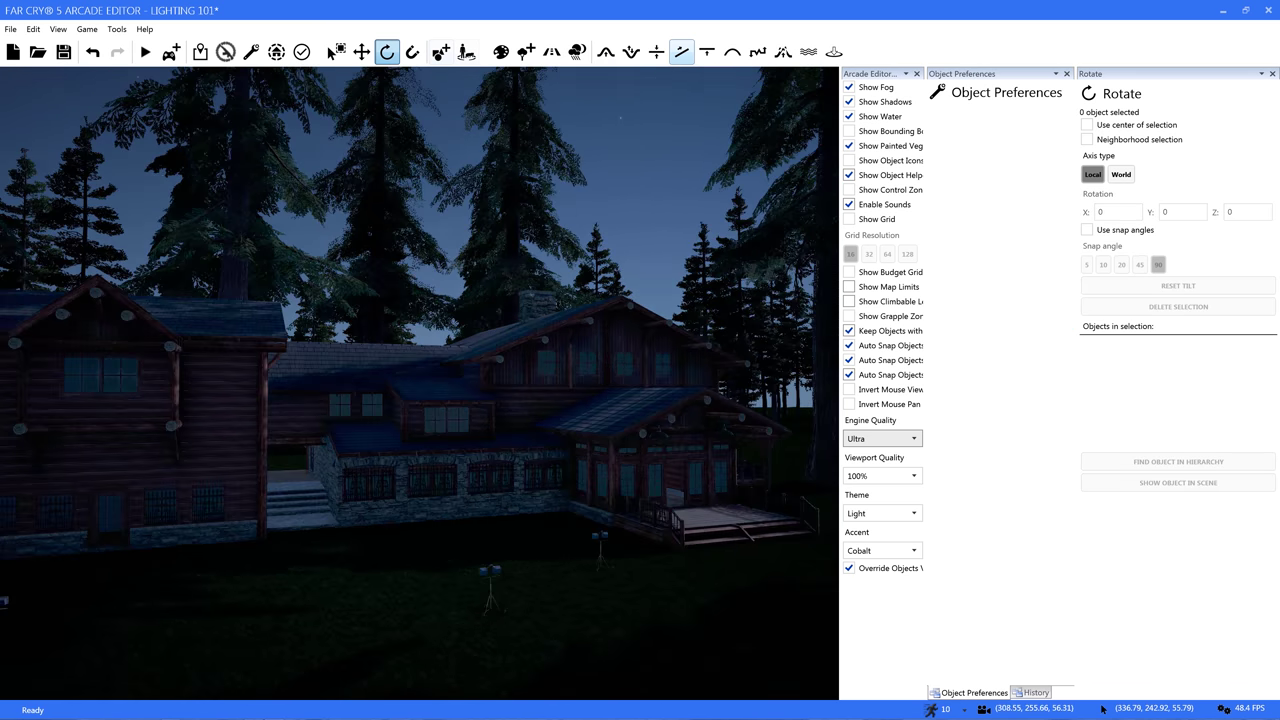
mouse_move(420, 380)
right_mouse_down()
mouse_move(435, 425)
mouse_move(598, 428)
mouse_move(490, 400)
mouse_move(370, 392)
mouse_move(530, 384)
mouse_move(410, 390)
right_mouse_up()
key("w")
key("s")
key("w")
key("s")
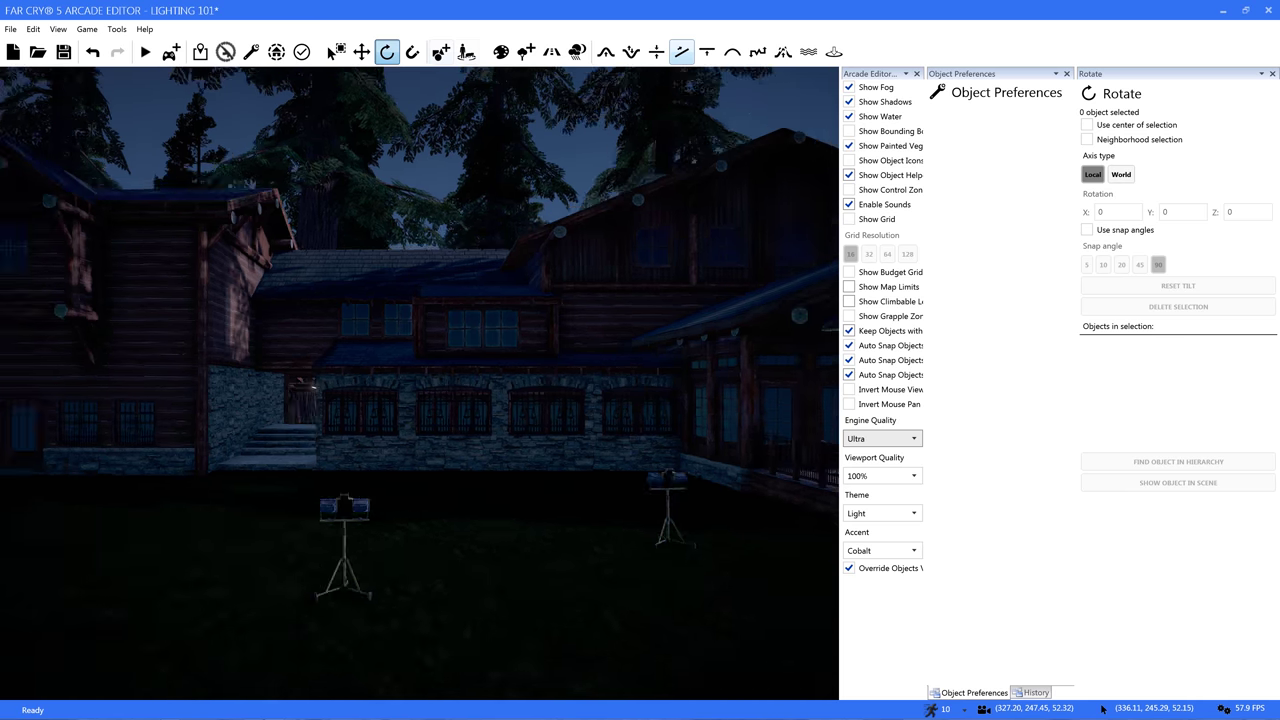
key("w")
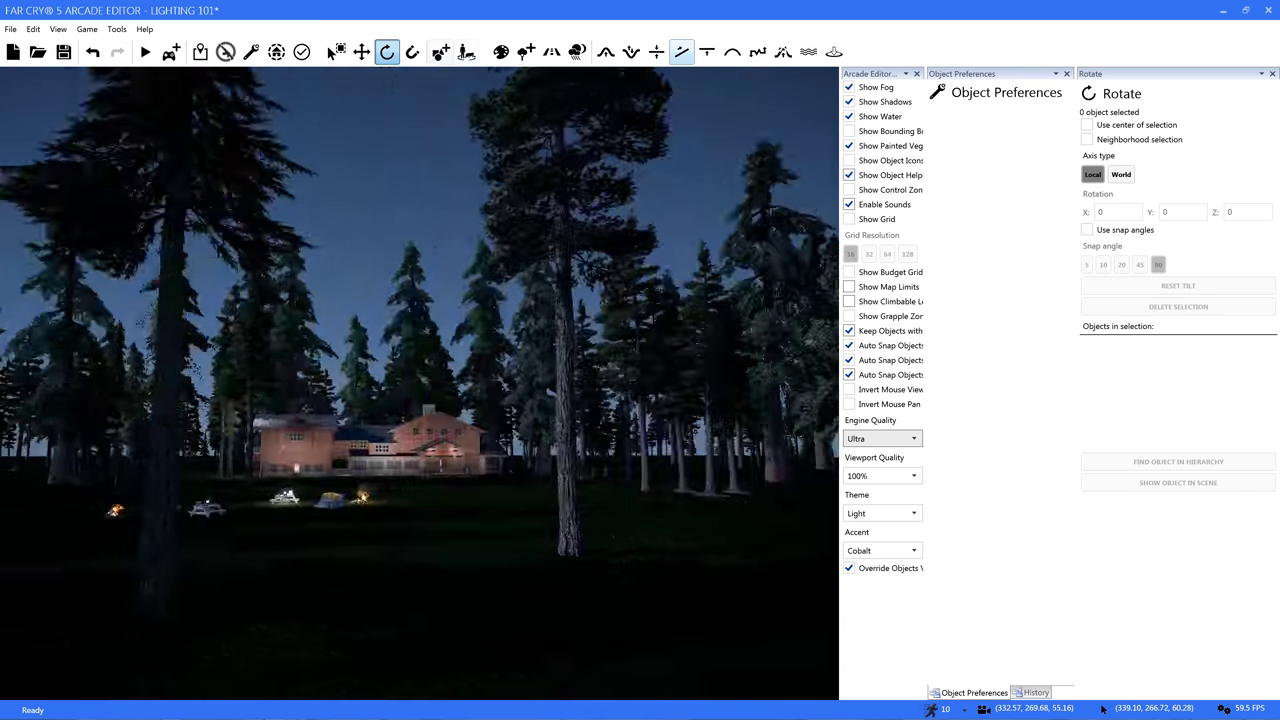
- Set the blue colour value of the Omnilight in the lamp under the lodge's side gable to 100
key("w")
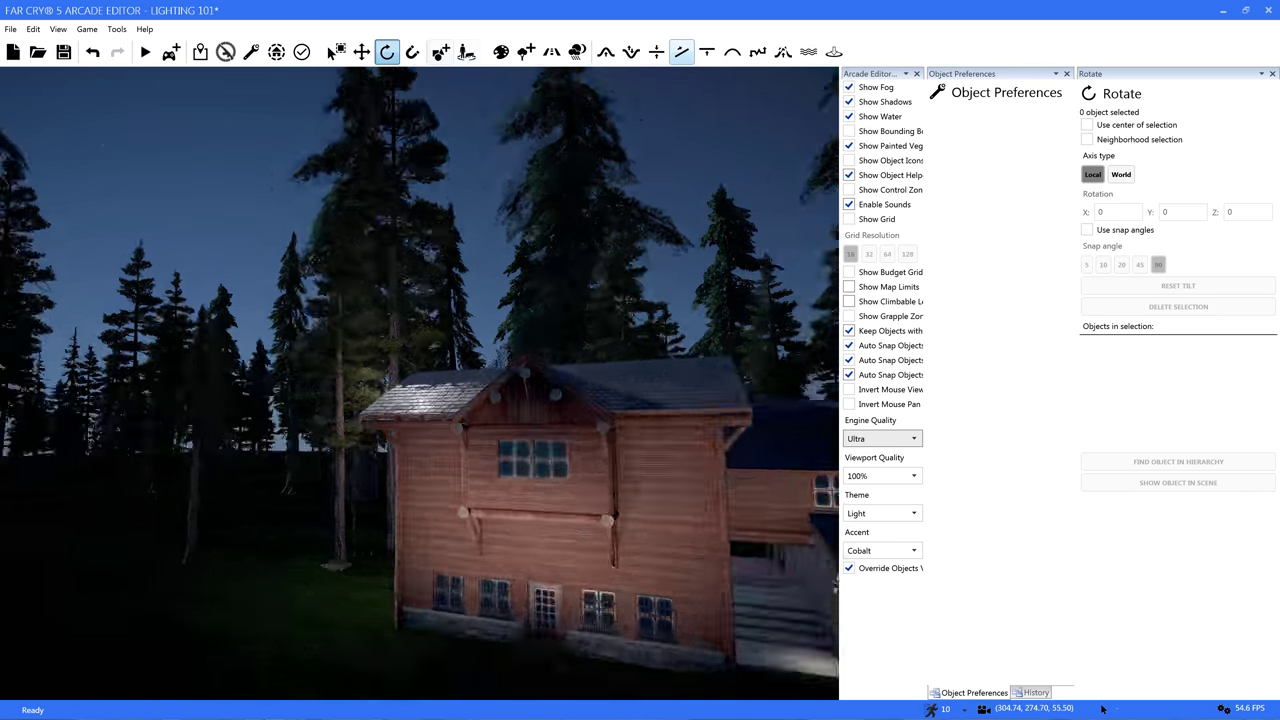
key("w")
key("a")
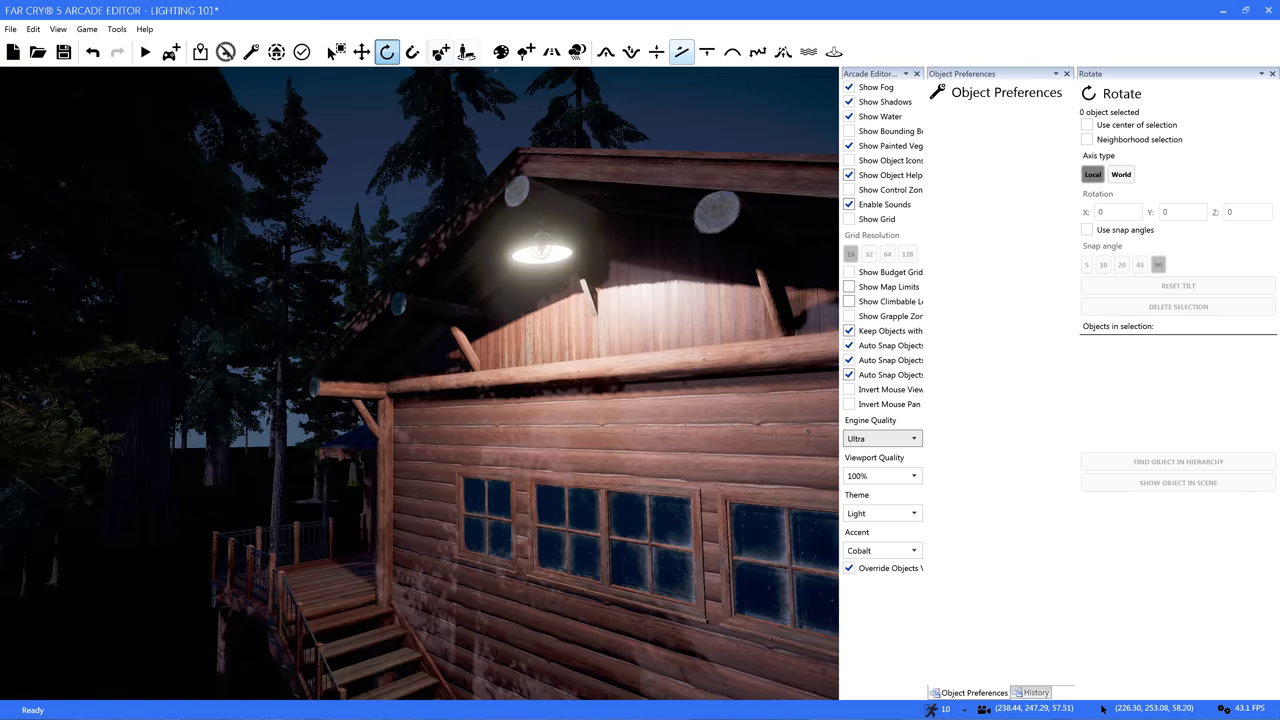
key("s")
key("s")
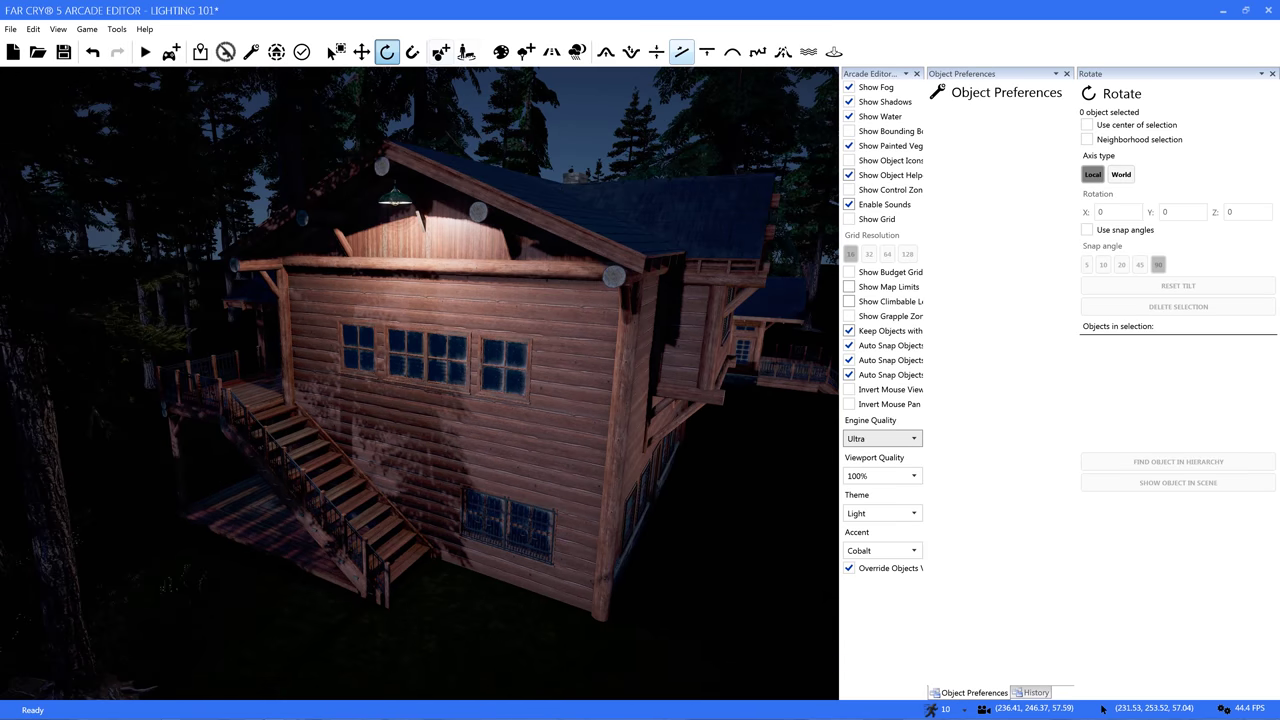
left_click(386, 160)
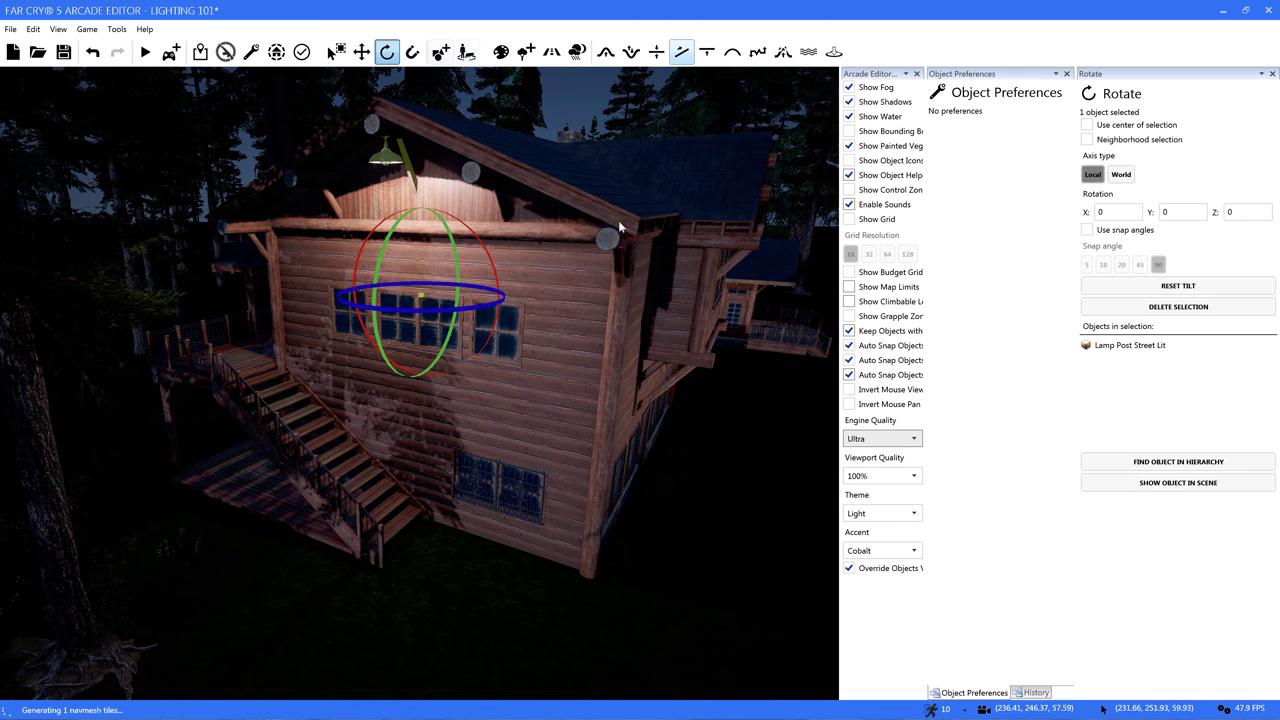
right_click_drag(520, 196, 420, 80)
key("w")
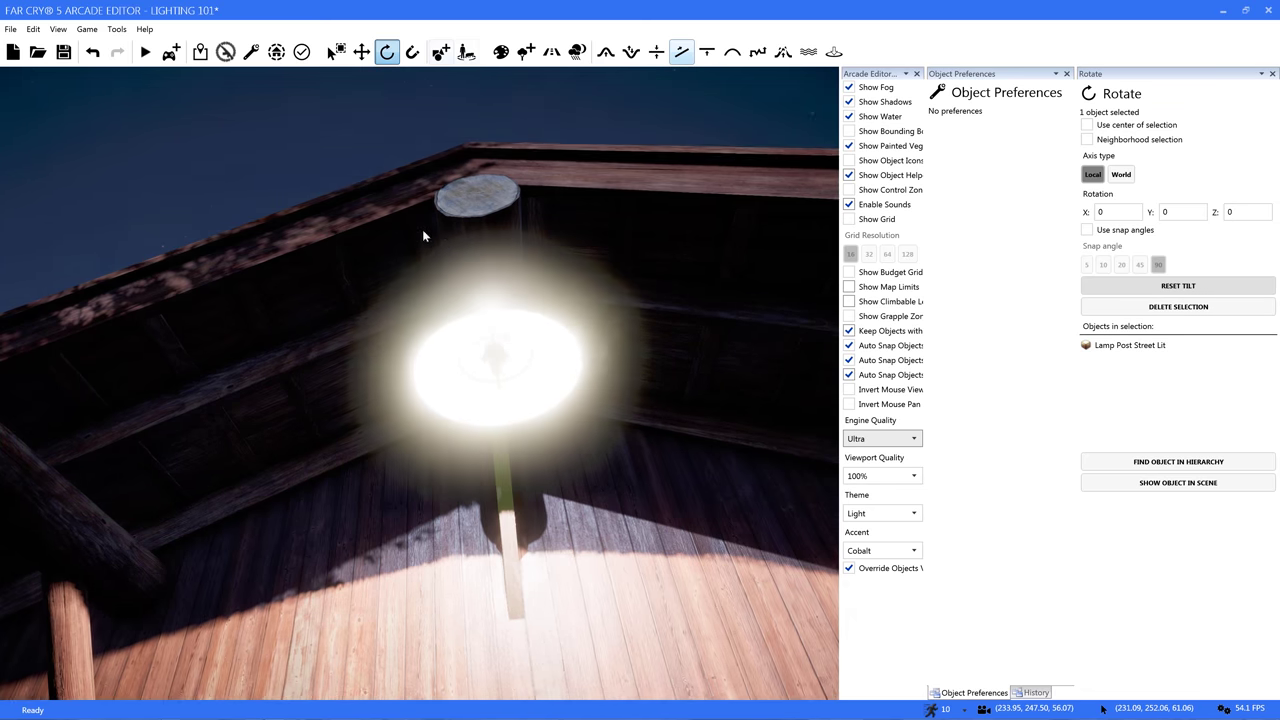
left_click(502, 358)
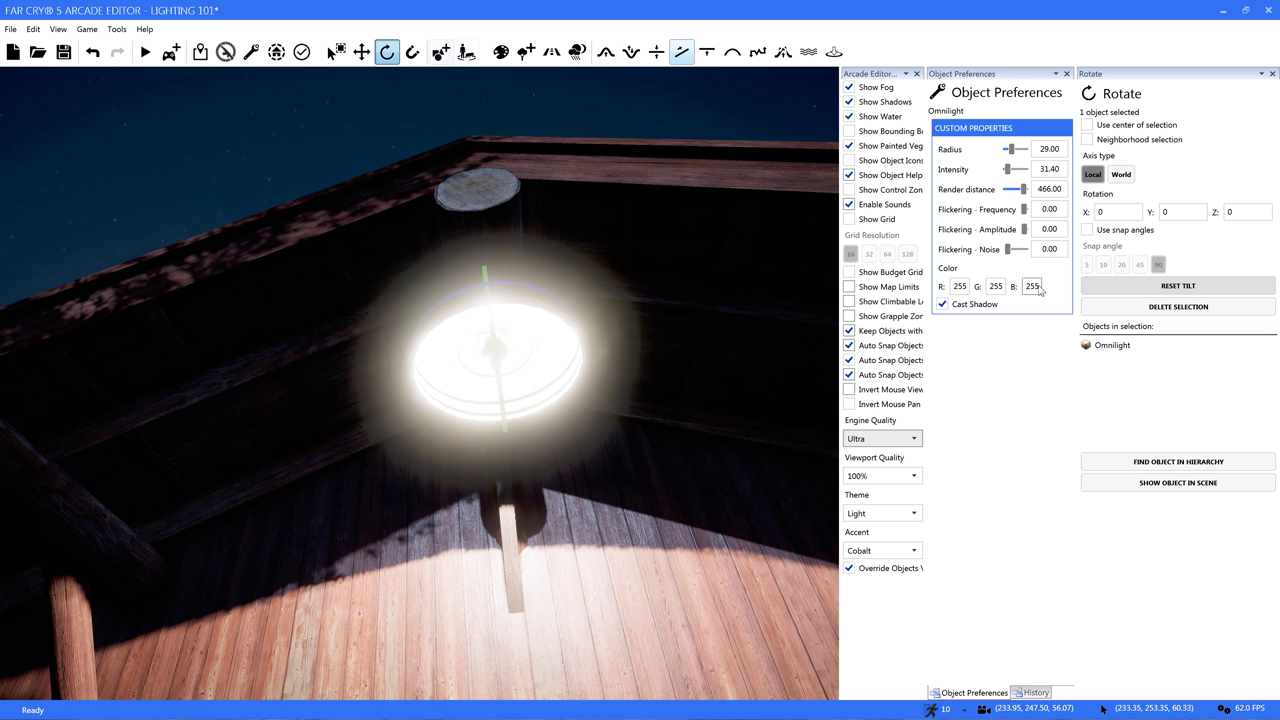
left_click_drag(1040, 289, 1018, 290)
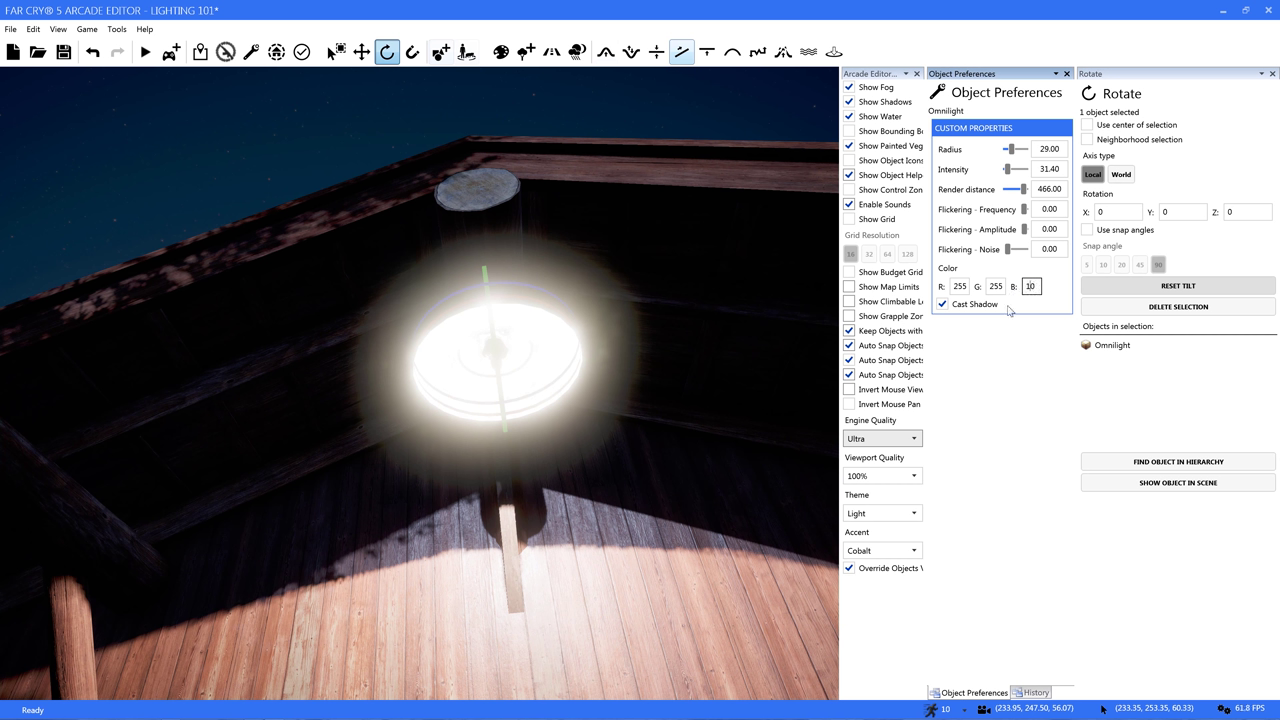
- Examine the tinted gable light on the lodge's side wall and staircase from farther back and close up
right_click_drag(520, 350, 290, 333)
key("s")
key("d")
key("s")
right_click_drag(705, 258, 619, 220)
left_click(513, 330)
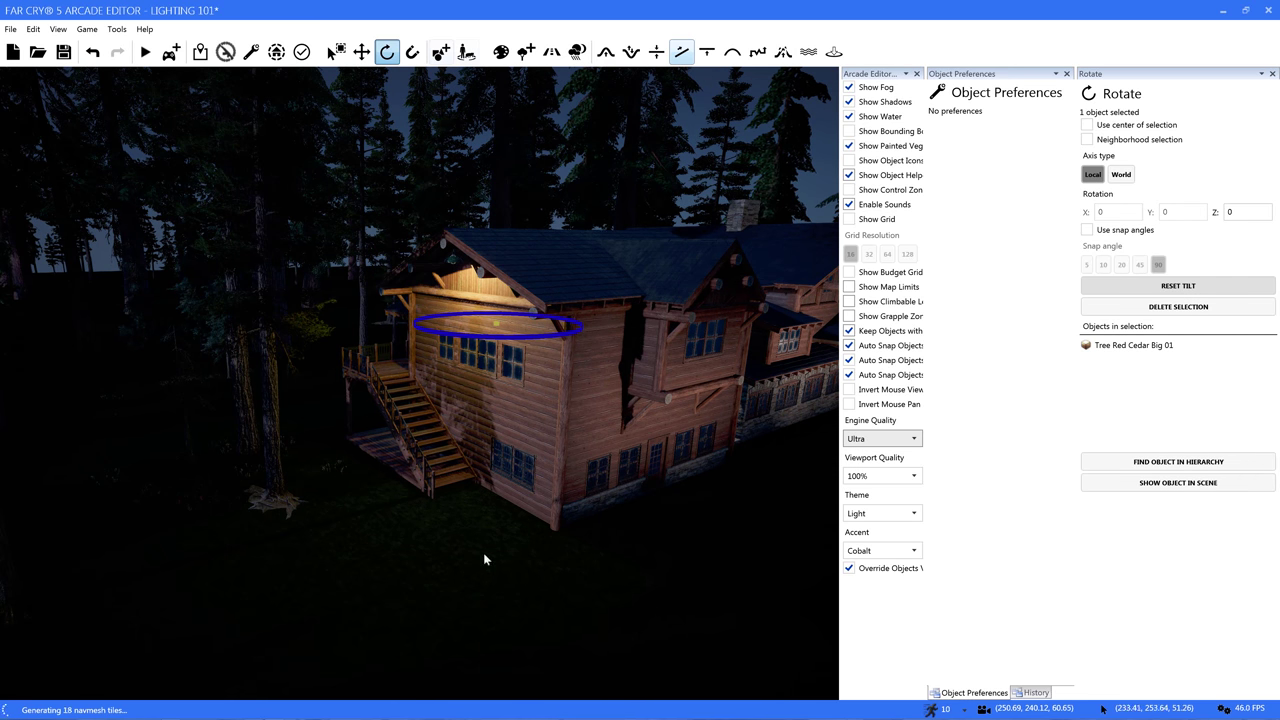
left_click(472, 575)
key("w")
mouse_move(463, 574)
right_mouse_down()
mouse_move(470, 592)
mouse_move(560, 450)
mouse_move(535, 490)
mouse_move(590, 530)
mouse_move(485, 570)
right_mouse_up()
right_click_drag(463, 520, 463, 520)
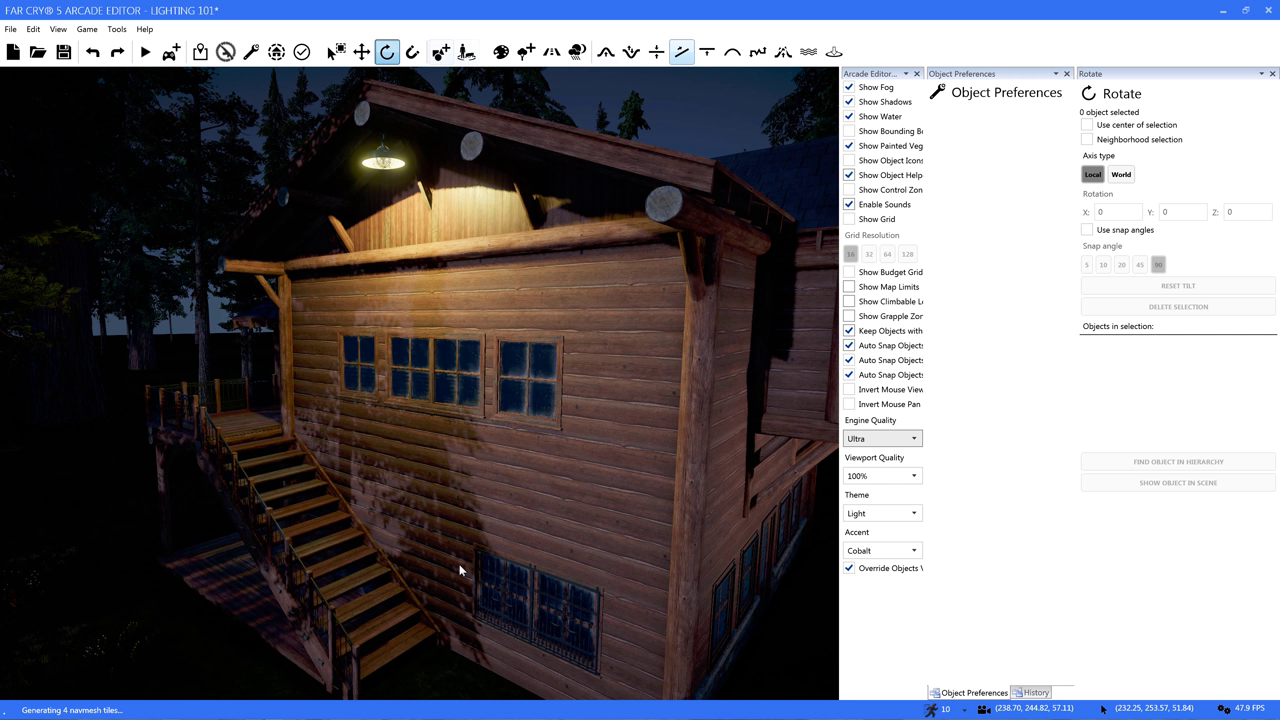
- Compare the gable Omnilight's colour by setting its blue value to 255 and returning it to 100
left_click(383, 164)
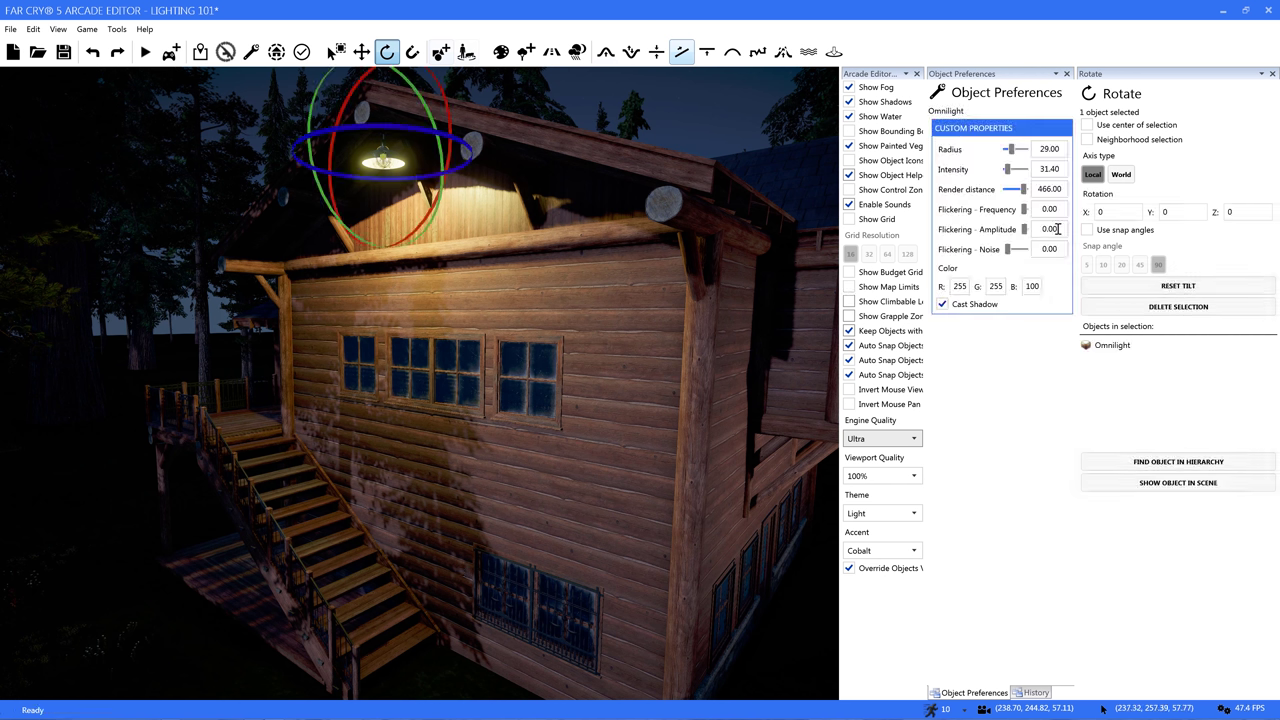
left_click(1036, 286)
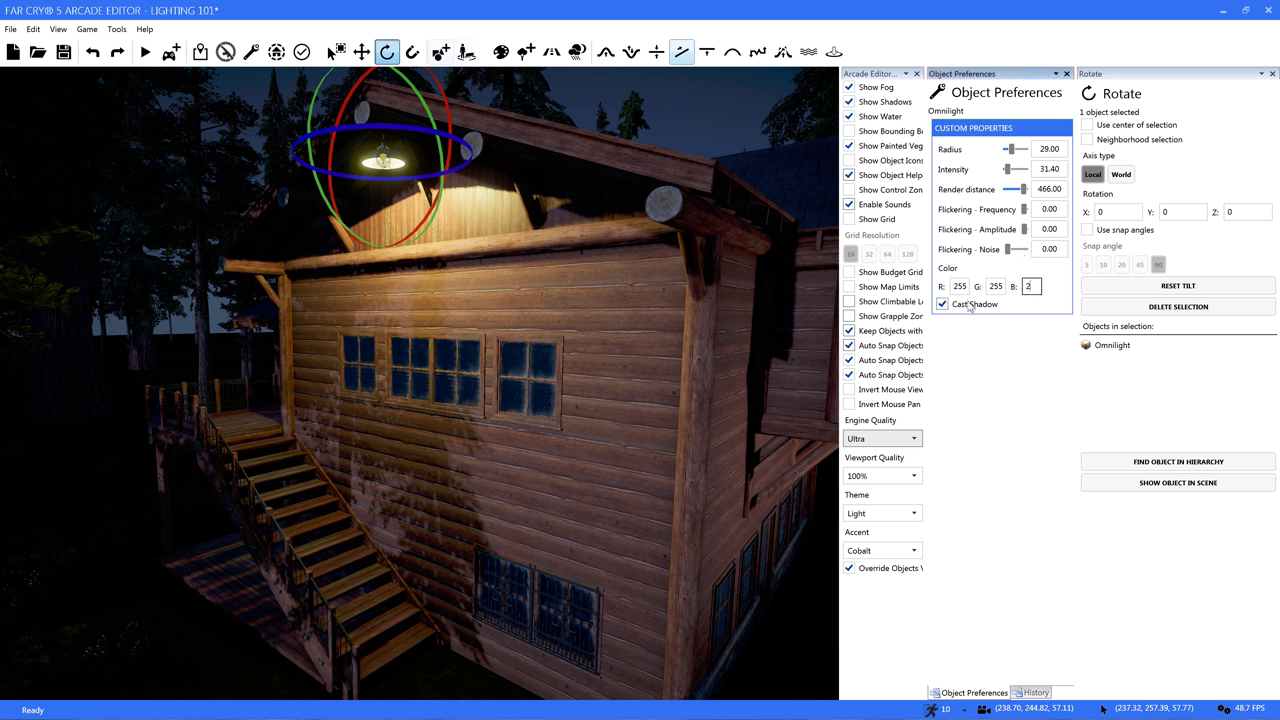
key("Return")
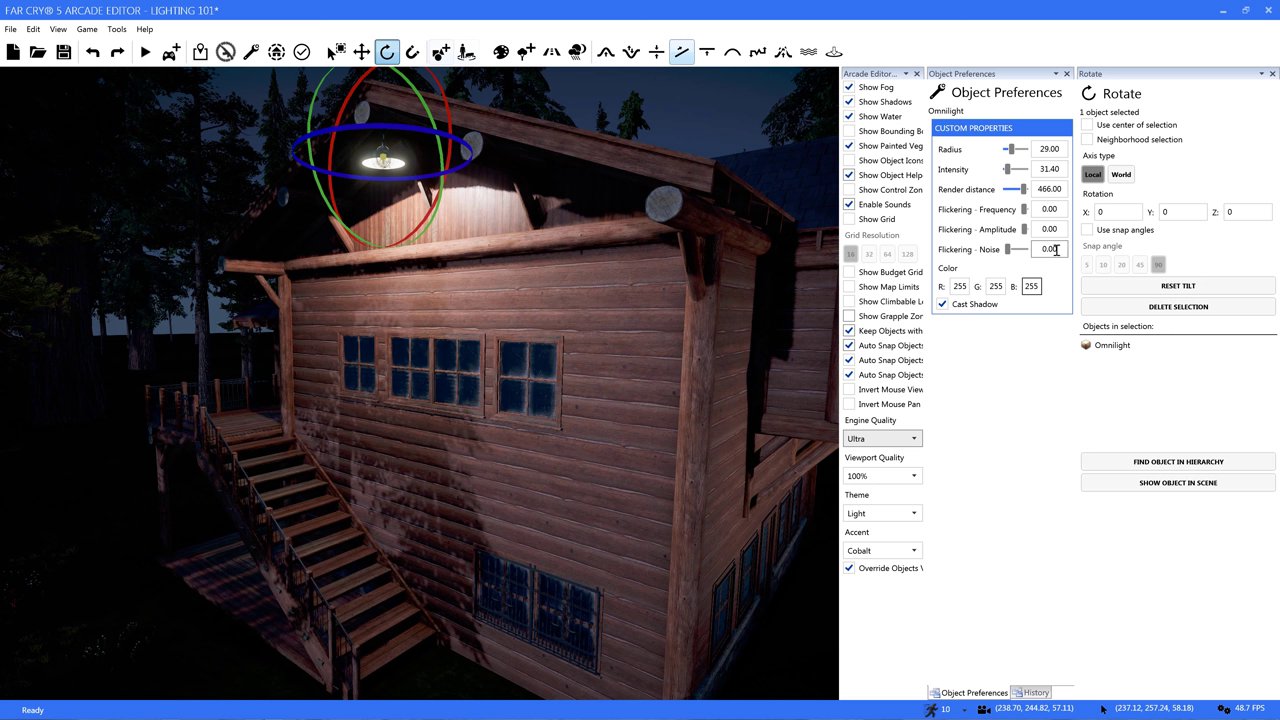
left_click_drag(1056, 250, 1037, 250)
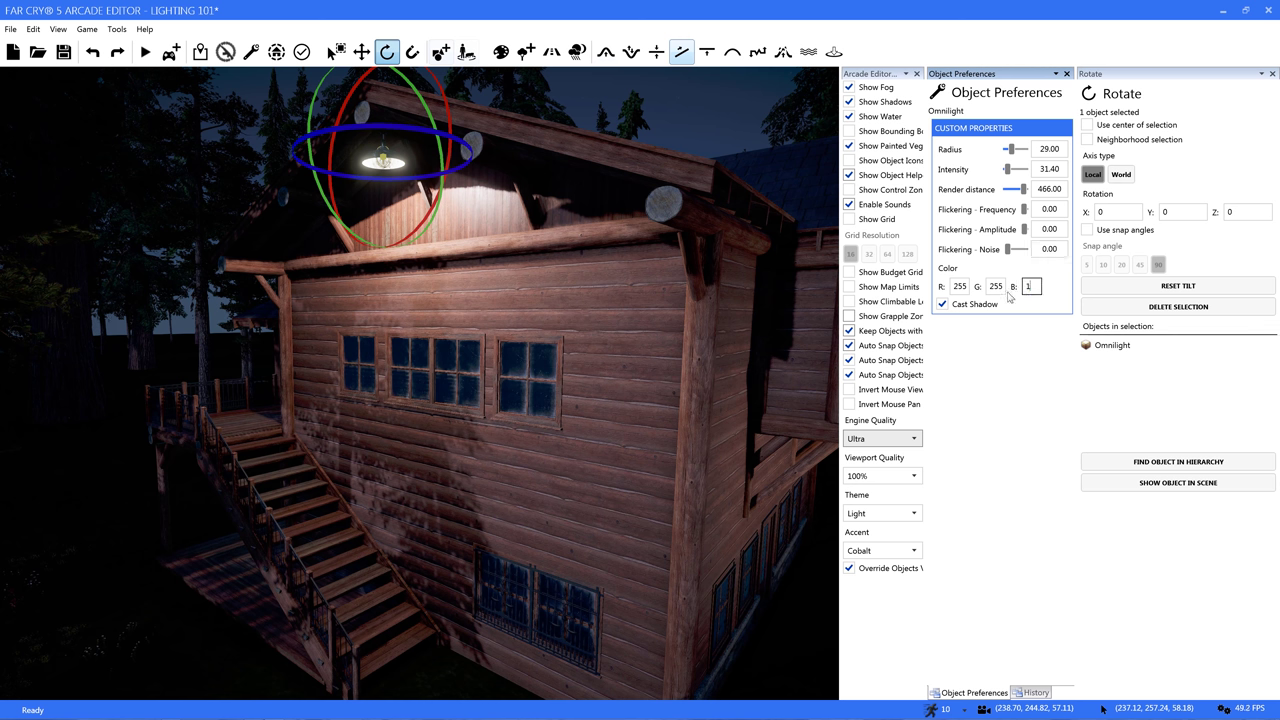
key("Return")
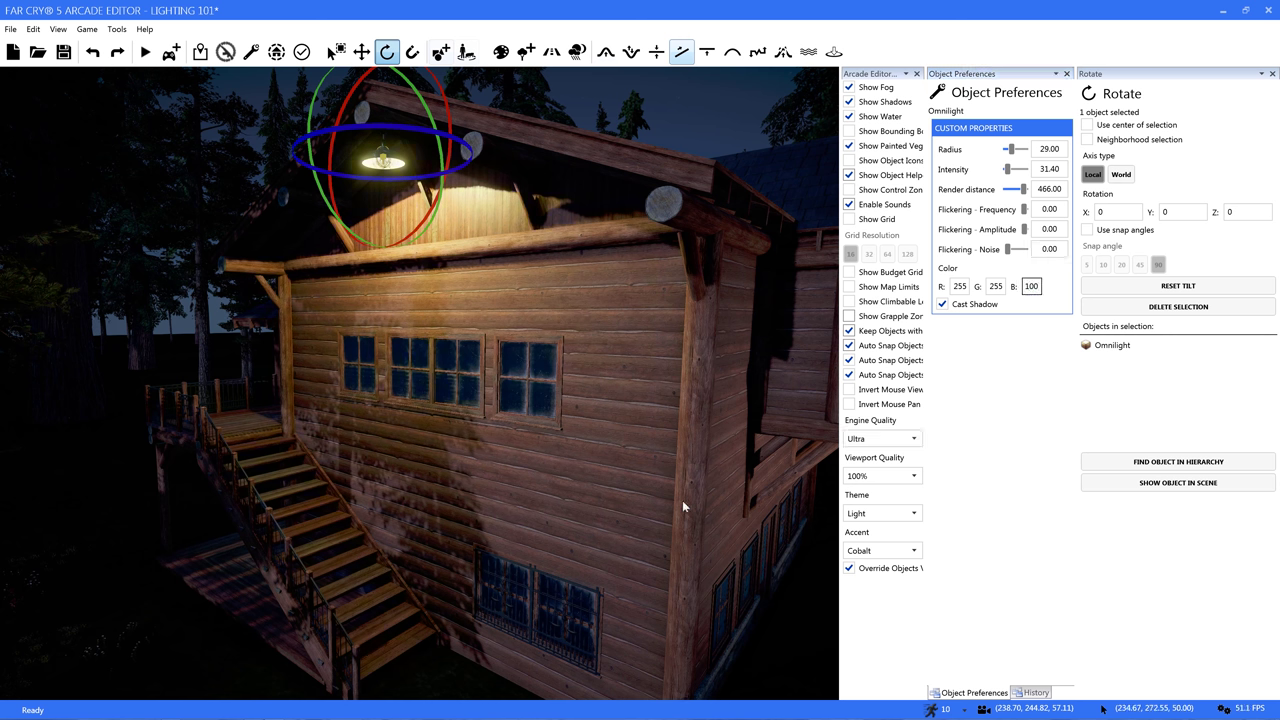
- Examine the lodge's front wall and the lamp stand facing it
key("w")
right_click_drag(682, 500, 940, 595)
key("s")
key("w")
key("w")
right_click_drag(420, 383, 468, 290)
key("w")
key("s")
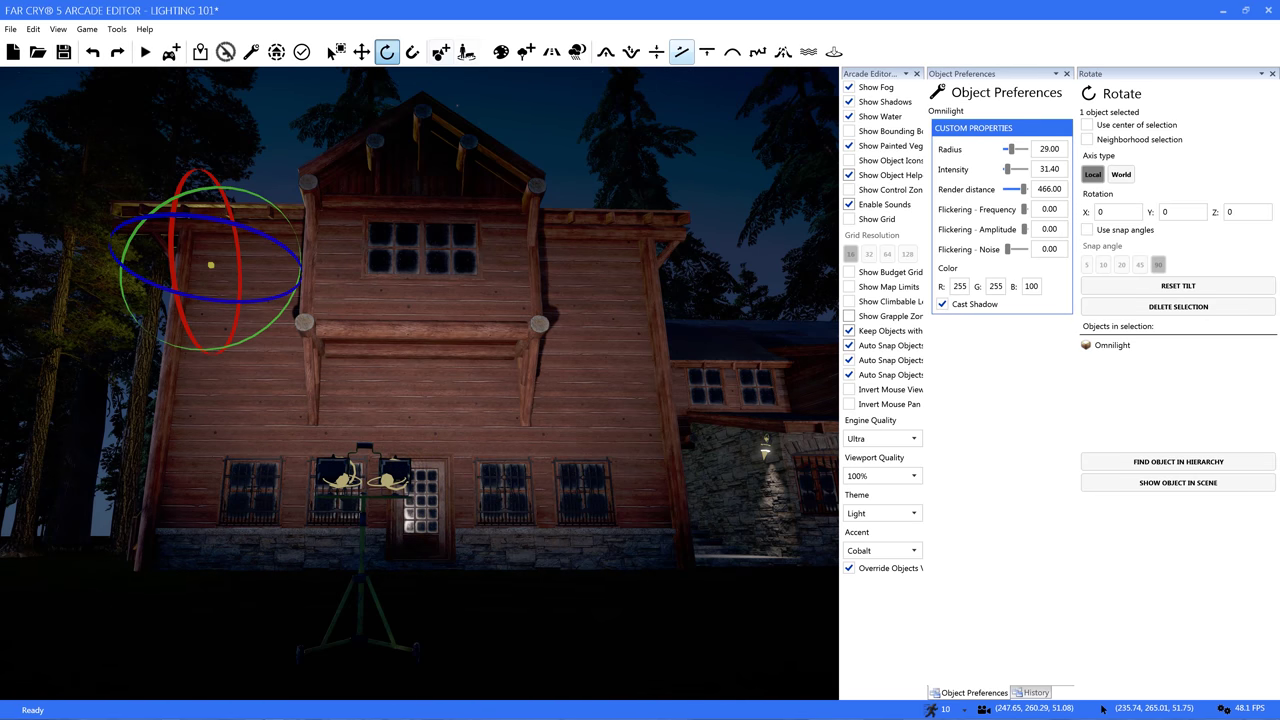
- Examine the row of lamp stands in front of the lodge from the side
right_click_drag(683, 509, 496, 566)
key("w")
key("w")
key("s")
key("w")
key("s")
key("w")
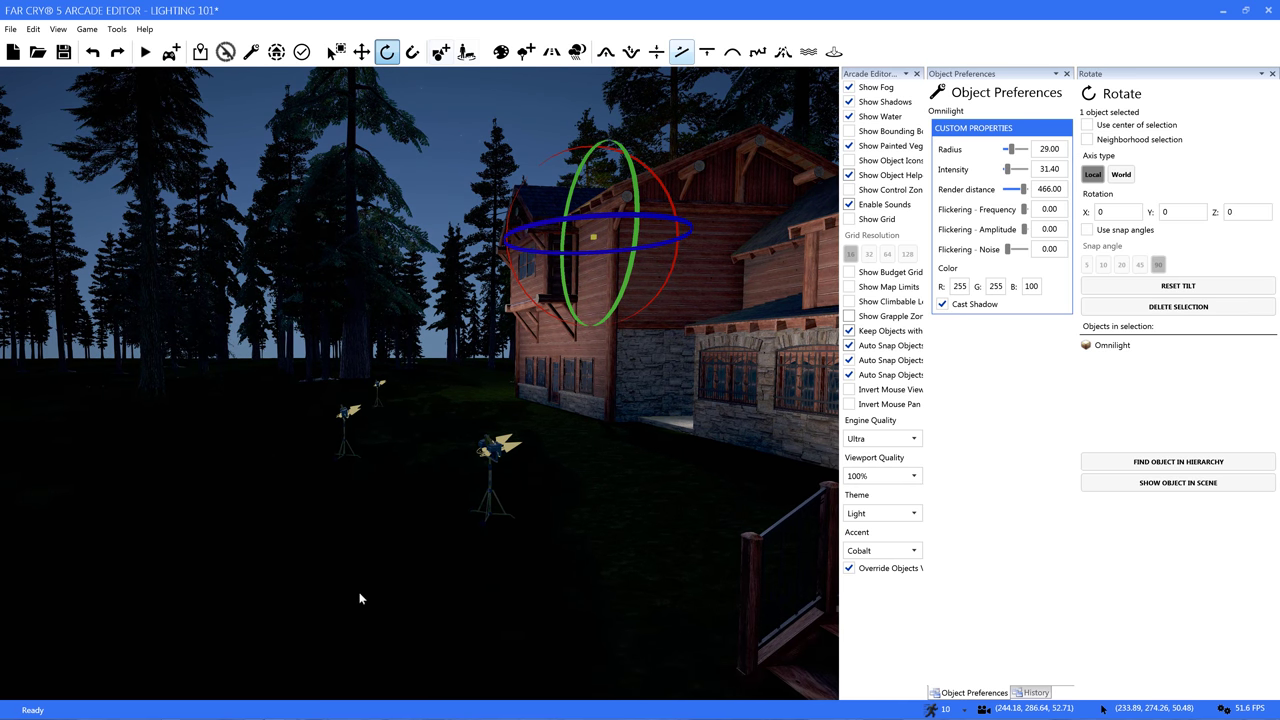
- Delete the Spotlight hanging above the campsite
right_click_drag(360, 598, 155, 492)
key("w")
key("w")
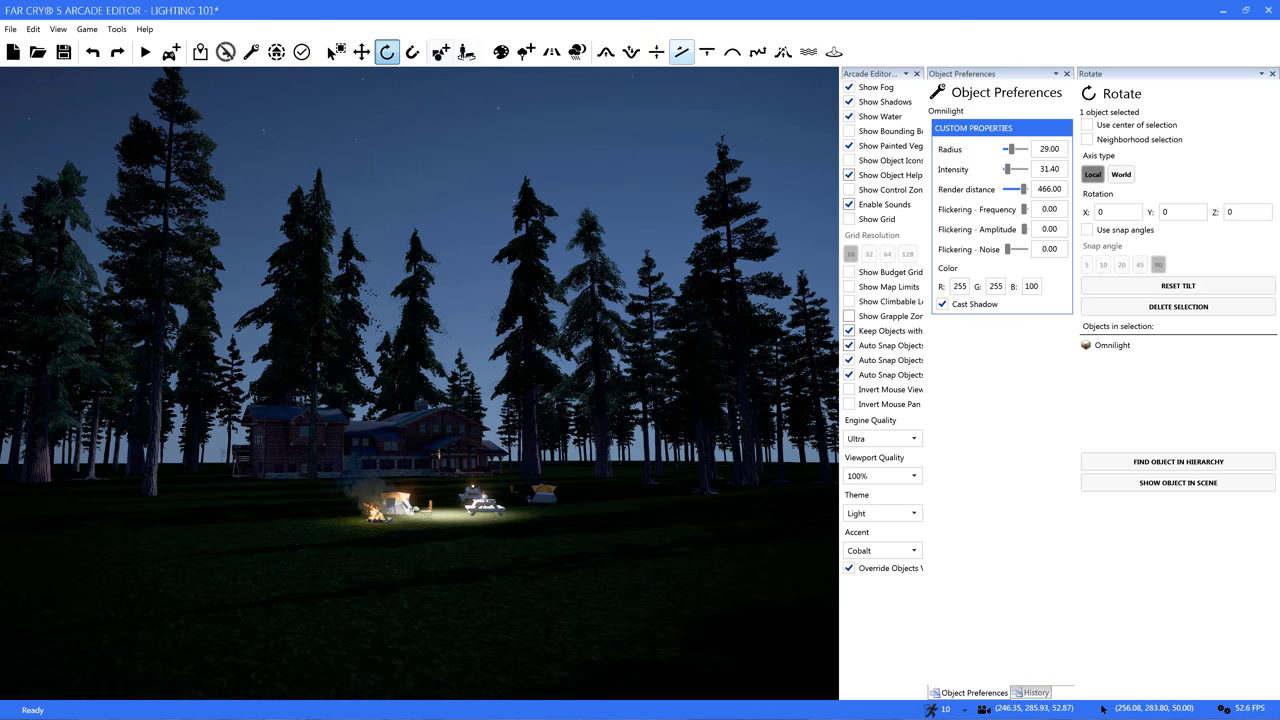
right_click_drag(360, 598, 360, 598)
right_click_drag(299, 528, 299, 528)
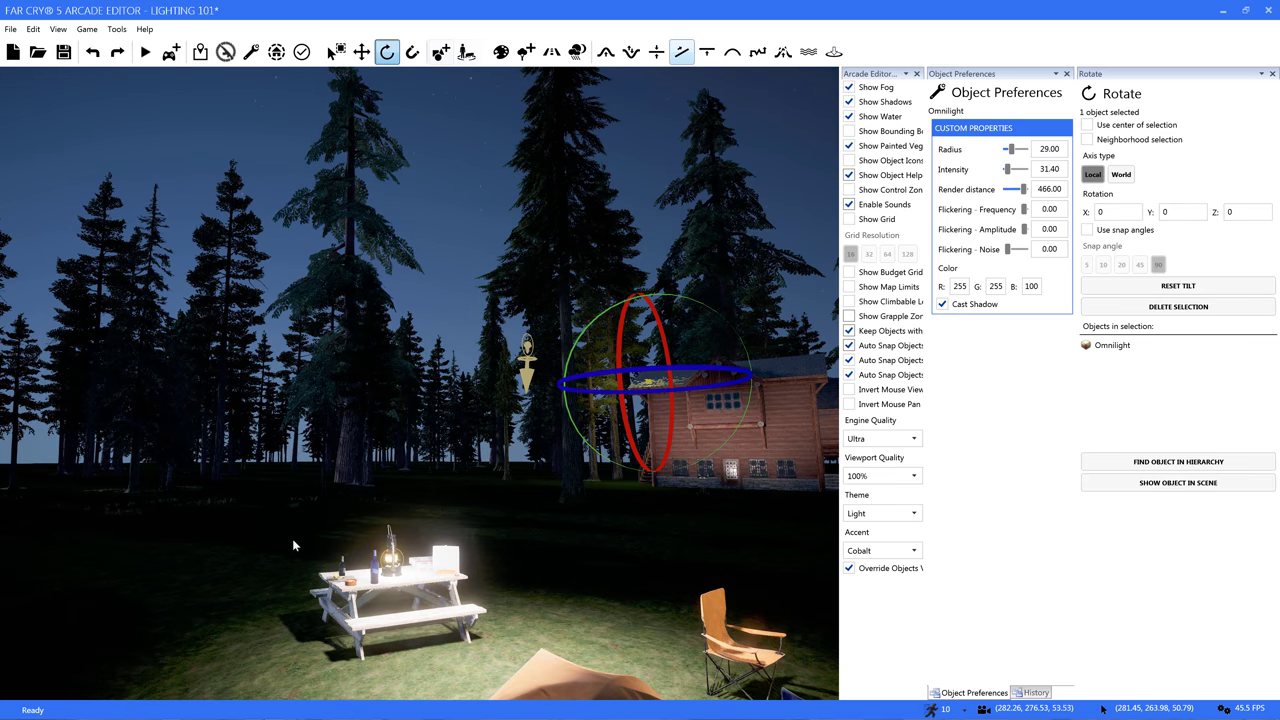
left_click(319, 483)
left_click(526, 348)
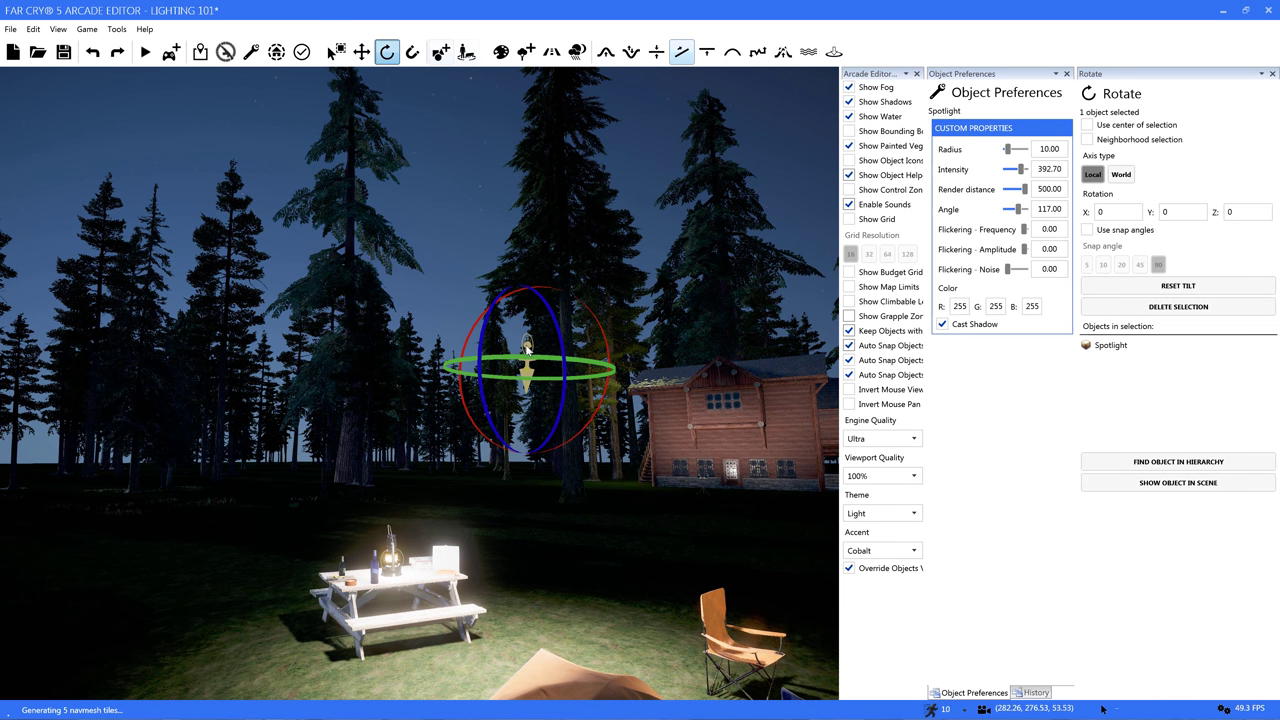
left_click(430, 469)
- Examine the campsite's picnic table, campfire and tent from above and from behind the tent
right_click_drag(430, 469, 430, 469)
key("a")
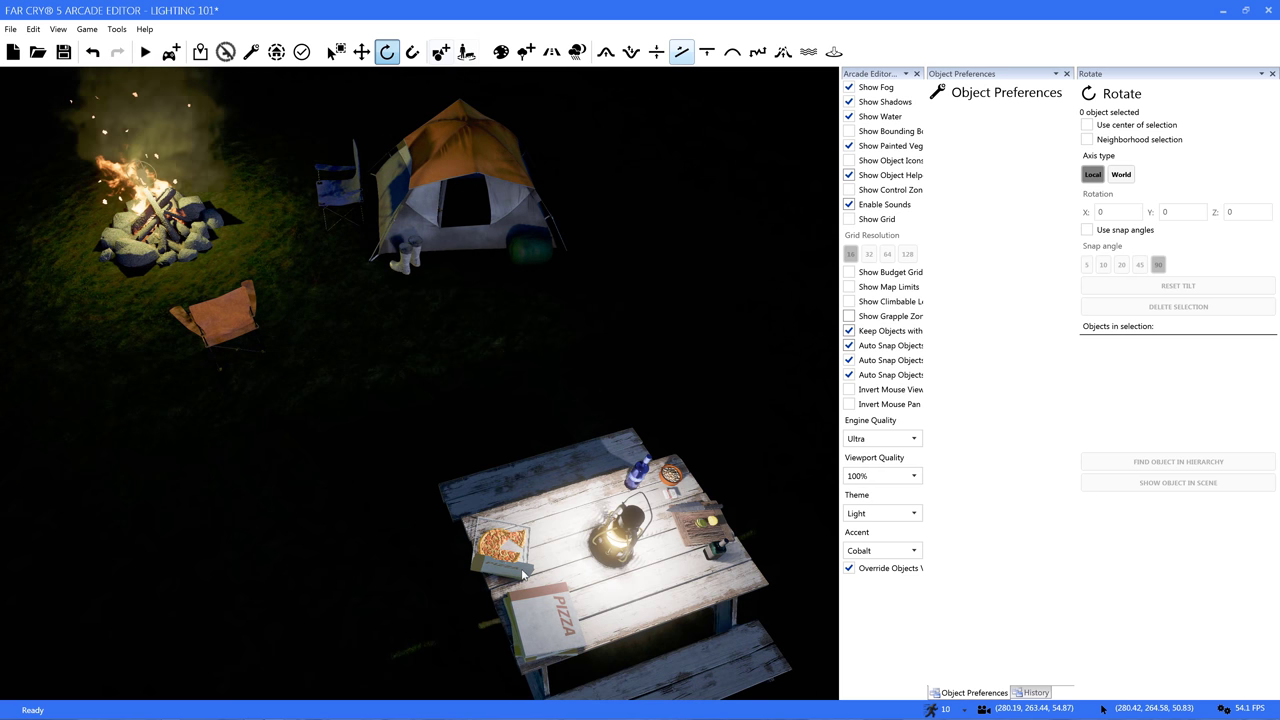
right_click_drag(454, 398, 770, 285)
key("s")
key("w")
key("a")
key("s")
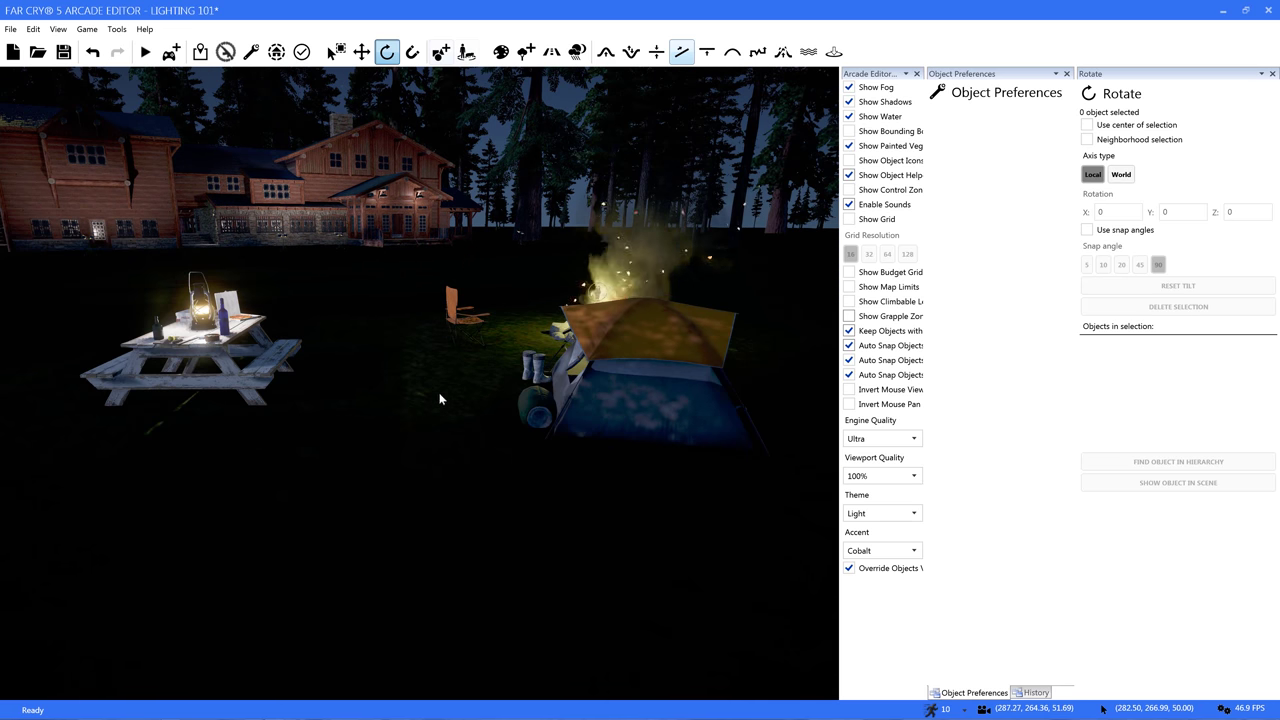
- Compare the lighting on the picnic table, campfire and lodge from nearer and farther viewpoints
mouse_move(402, 390)
right_mouse_down()
mouse_move(440, 370)
mouse_move(580, 352)
mouse_move(450, 352)
mouse_move(465, 350)
mouse_move(420, 390)
mouse_move(406, 376)
mouse_move(422, 378)
right_mouse_up()
key("s")
key("w")
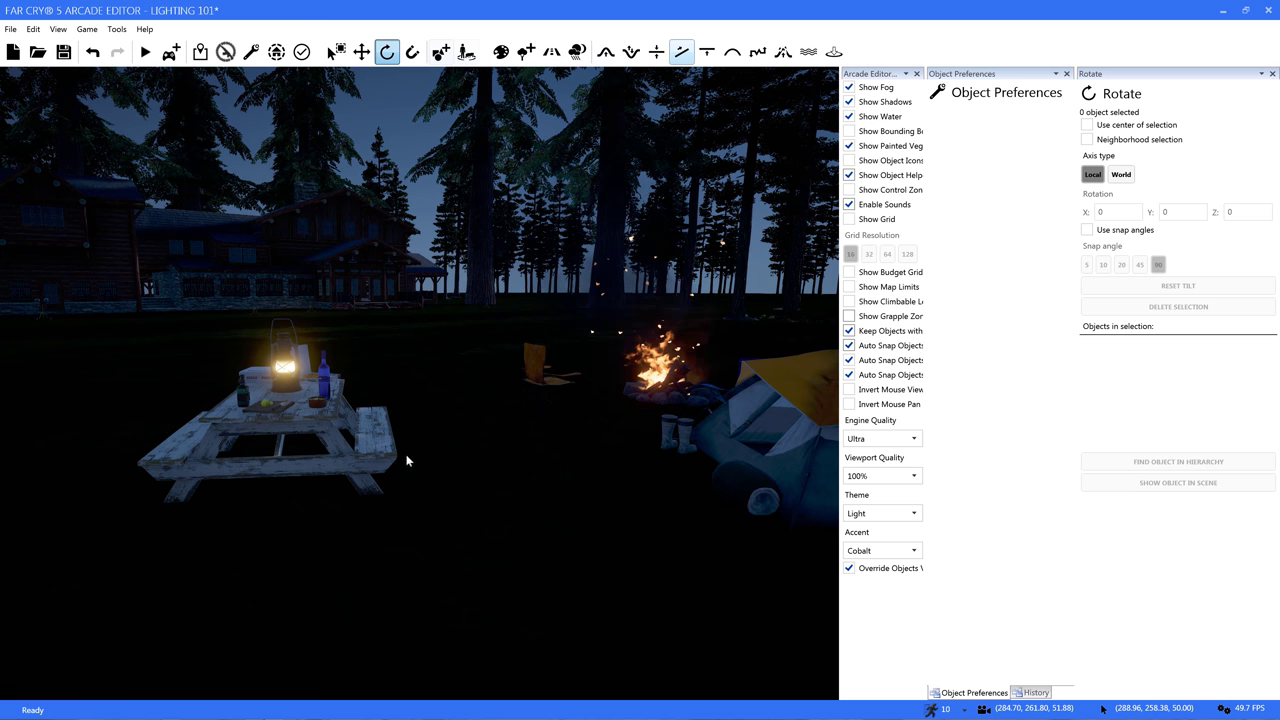
right_click_drag(395, 471, 620, 375)
right_click_drag(420, 383, 710, 285)
key("s")
mouse_move(395, 478)
right_mouse_down()
mouse_move(470, 470)
mouse_move(395, 478)
right_mouse_up()
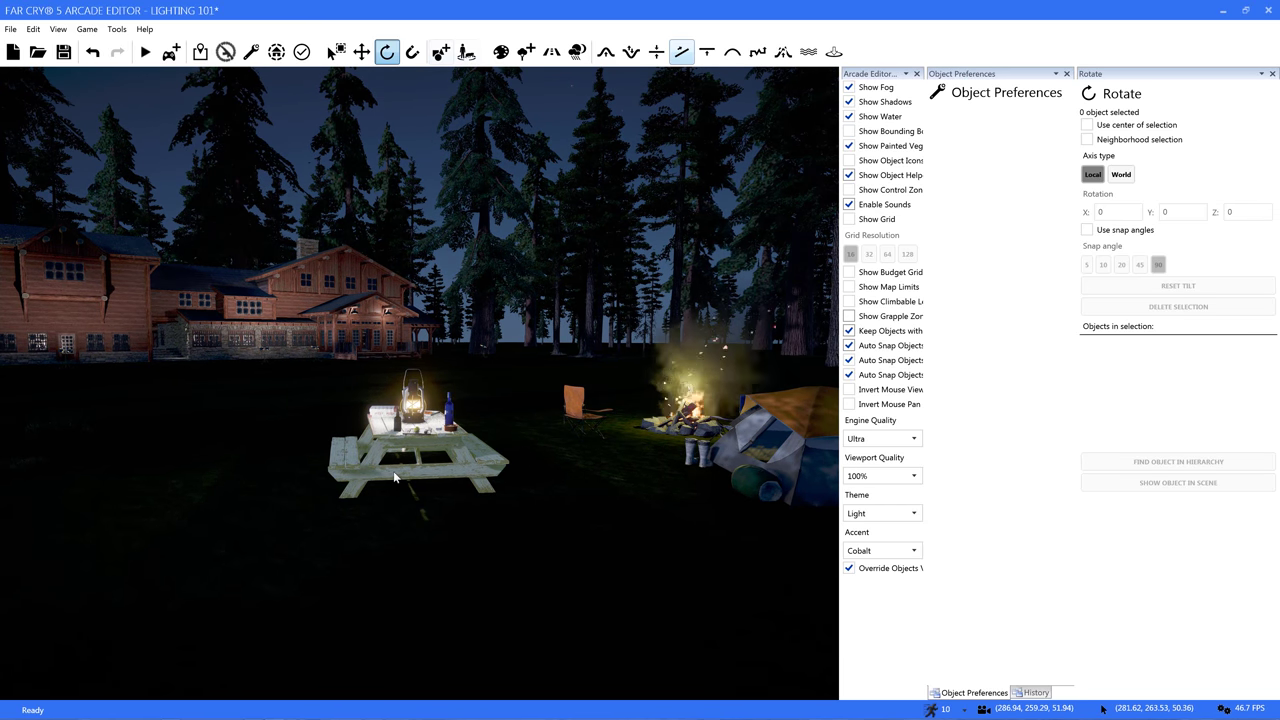